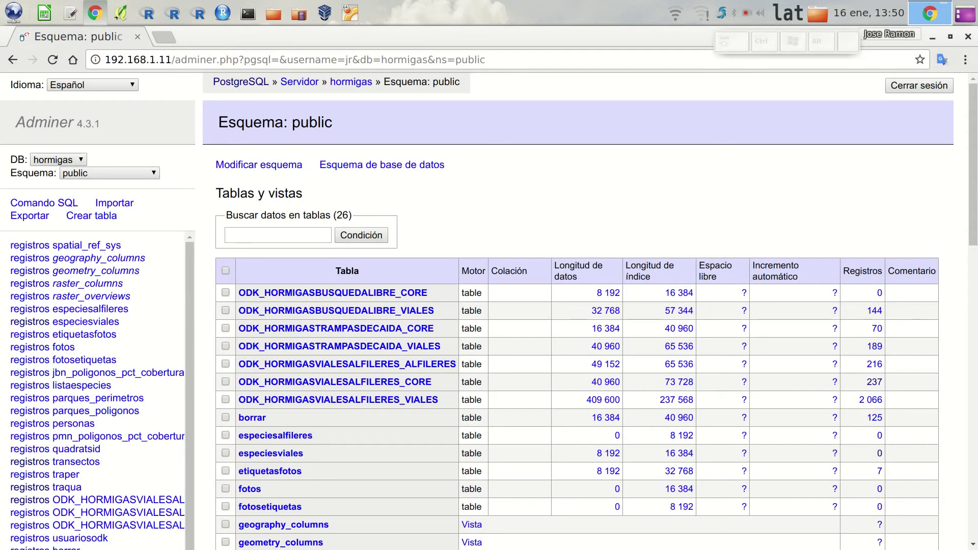
# Step: Look through the tables and views of the public schema in the hormigas database
pyautogui.scroll(-9, 577, 310)
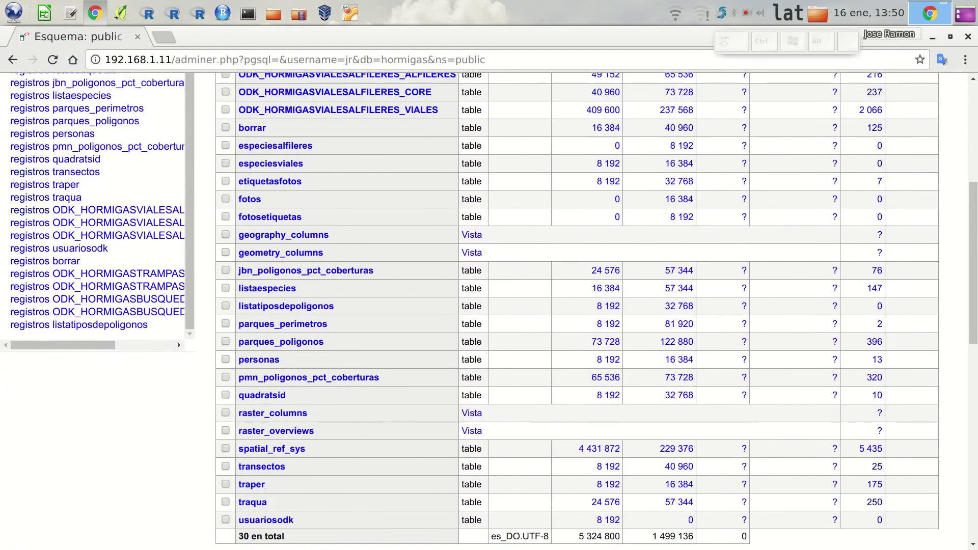
pyautogui.scroll(4, 577, 310)
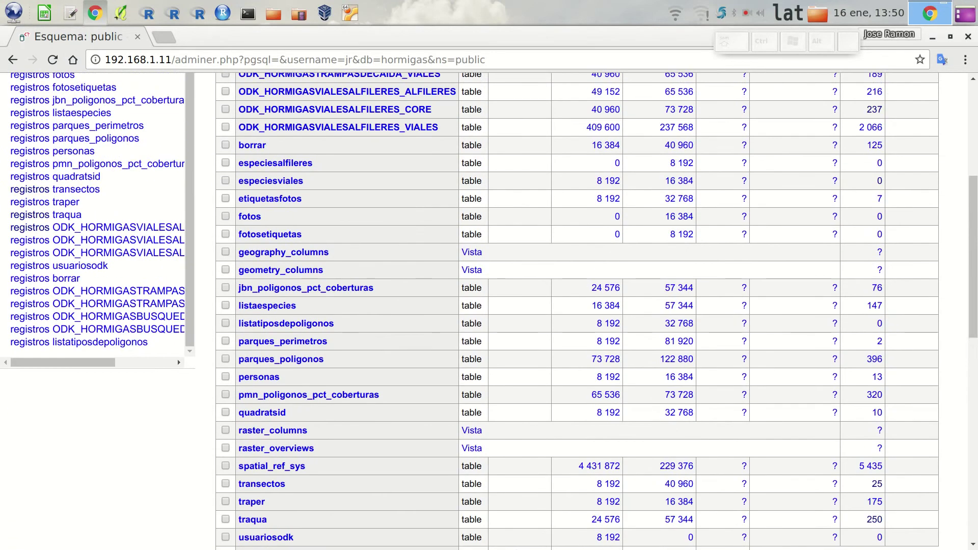
pyautogui.scroll(3, 336, 206)
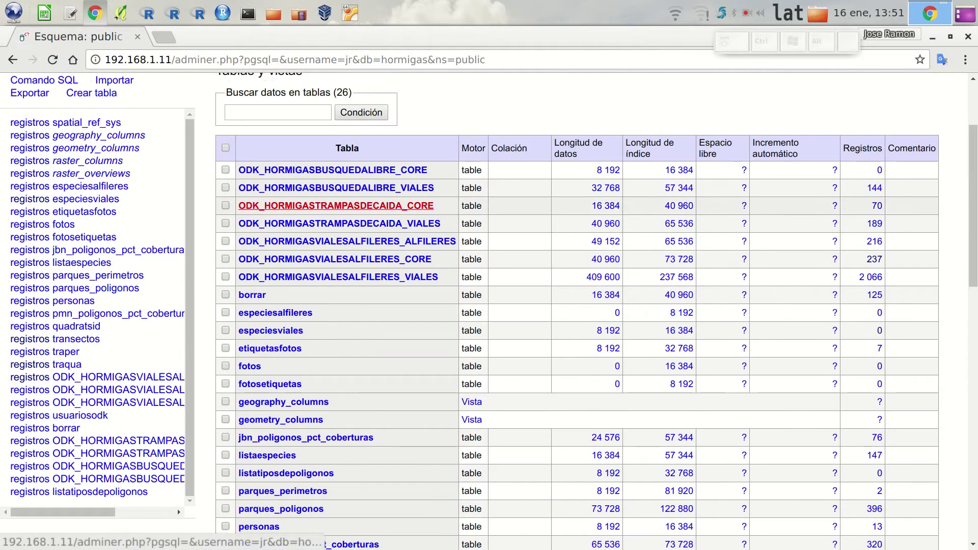
pyautogui.scroll(1, 336, 206)
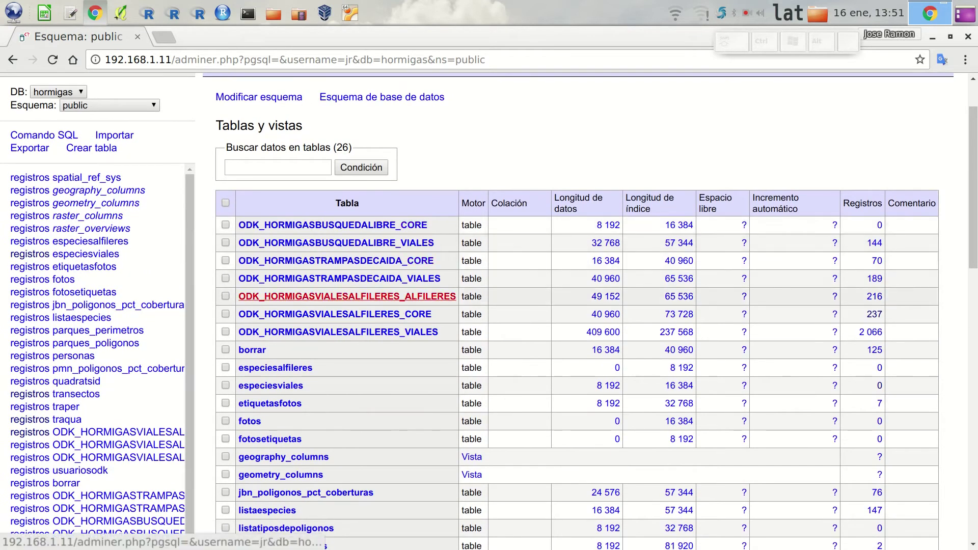
pyautogui.scroll(-1, 346, 296)
pyautogui.scroll(-1, 346, 296)
pyautogui.scroll(-5, 575, 311)
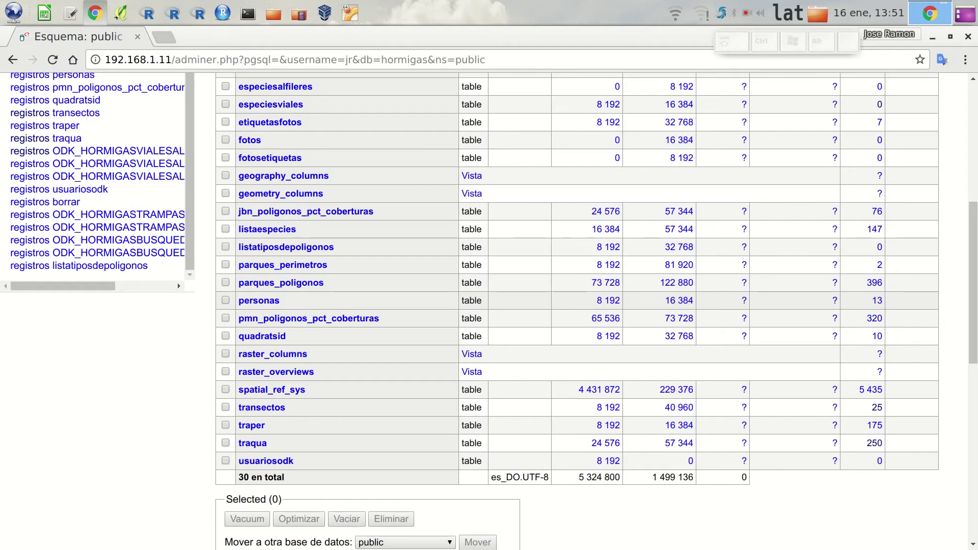
pyautogui.scroll(3, 577, 310)
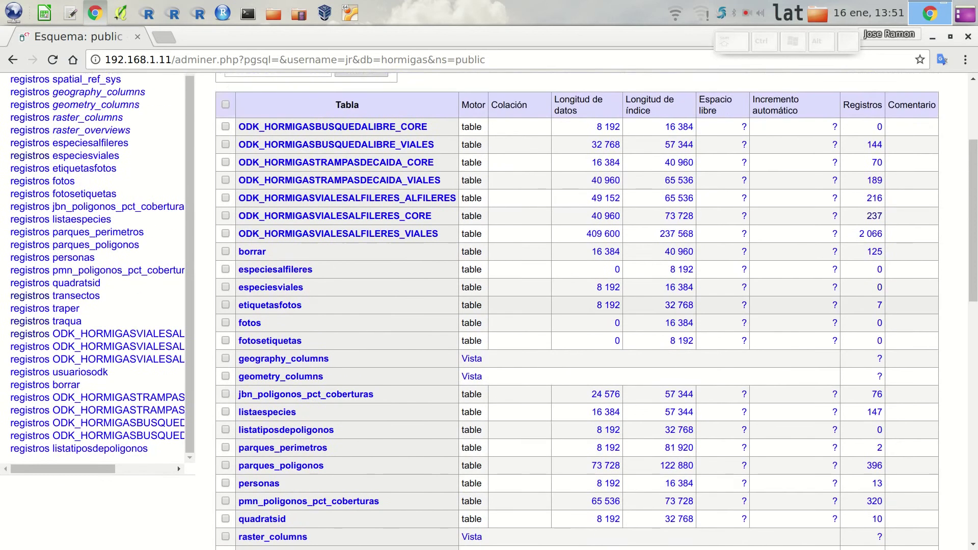
pyautogui.scroll(3, 306, 291)
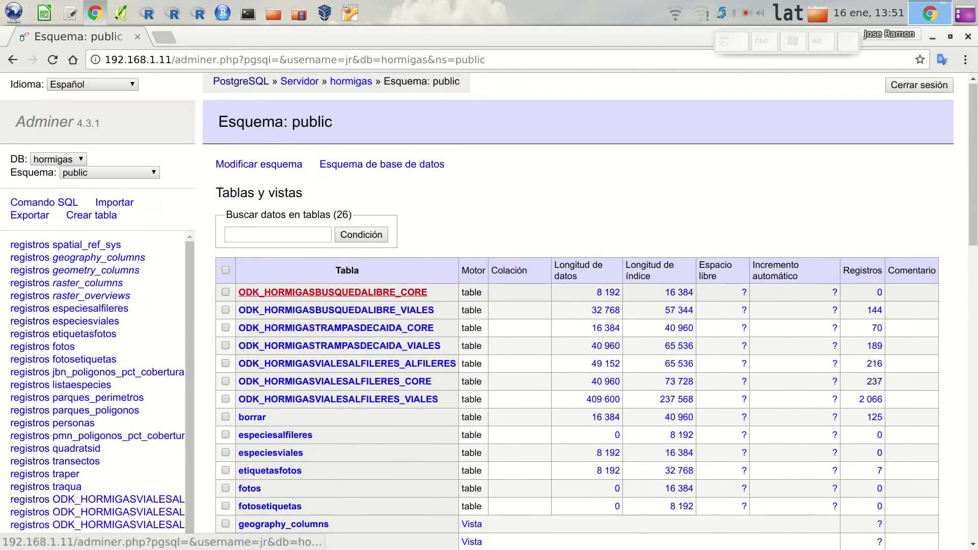
pyautogui.scroll(-3, 306, 291)
pyautogui.scroll(-1, 29, 233)
pyautogui.scroll(2, 30, 233)
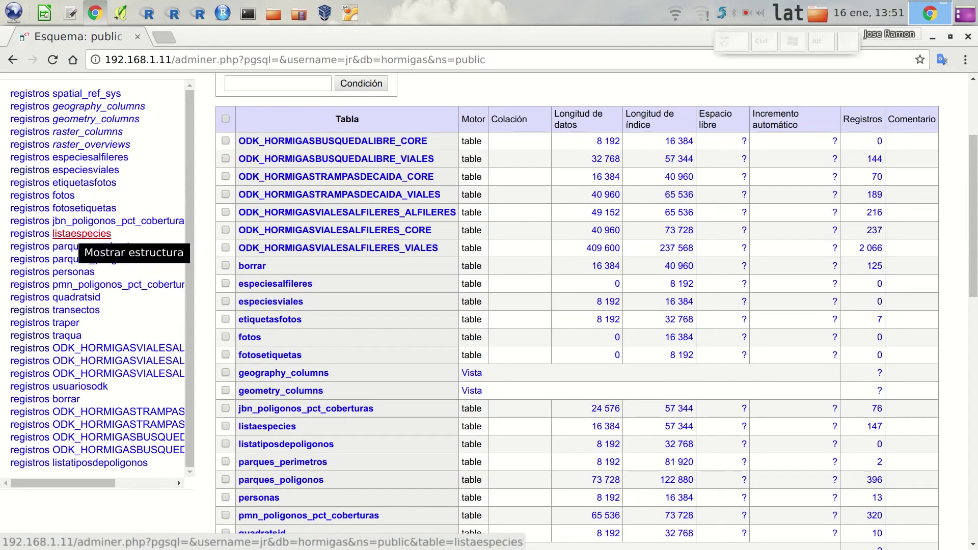
# Step: Open the listaespecies table's structure and list its records with a limit of 200 rows
pyautogui.click(81, 234)
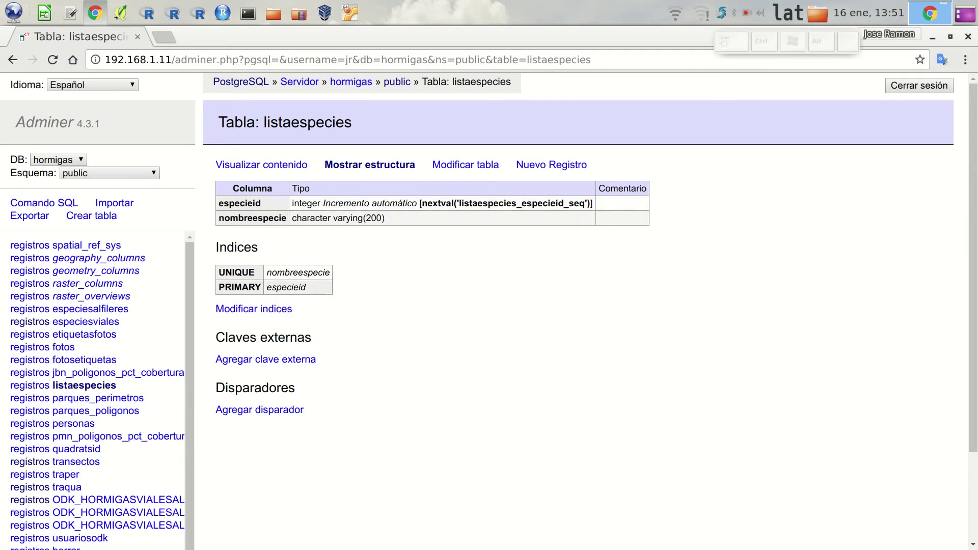
pyautogui.scroll(-1, 30, 366)
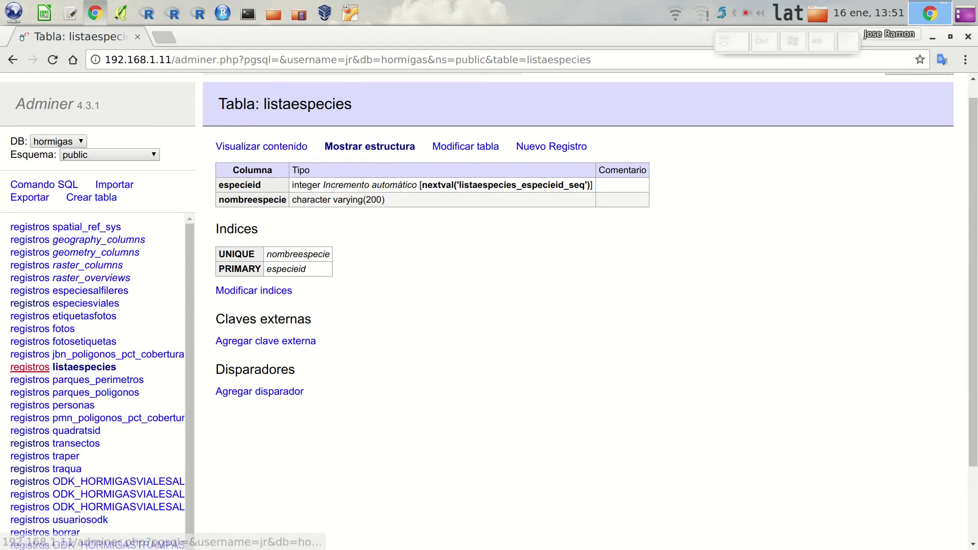
pyautogui.click(30, 367)
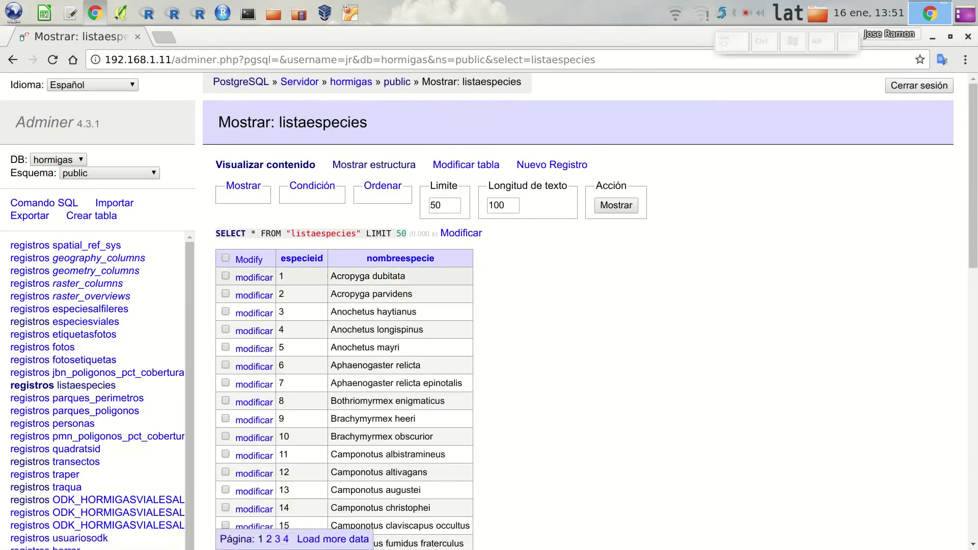
pyautogui.doubleClick(436, 205)
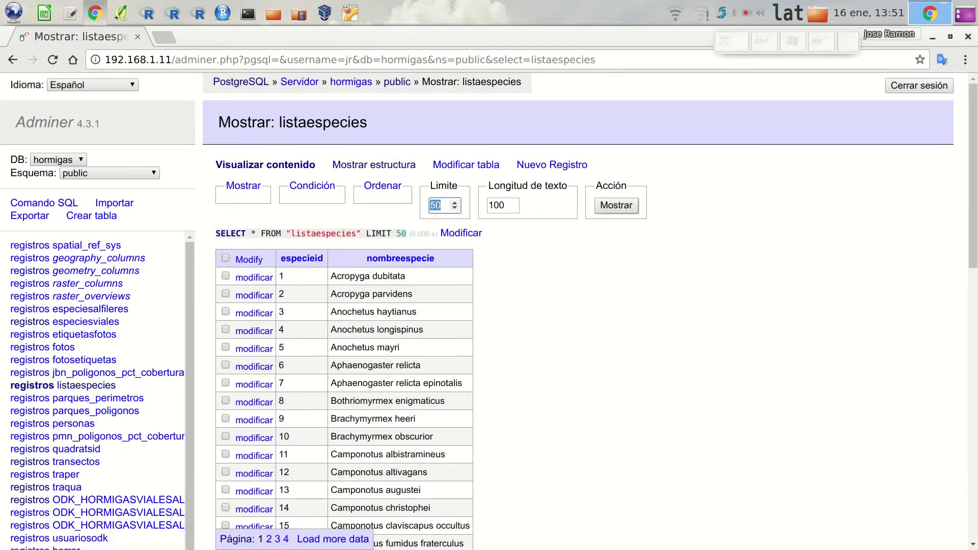
pyautogui.write('200')
pyautogui.press('Return')
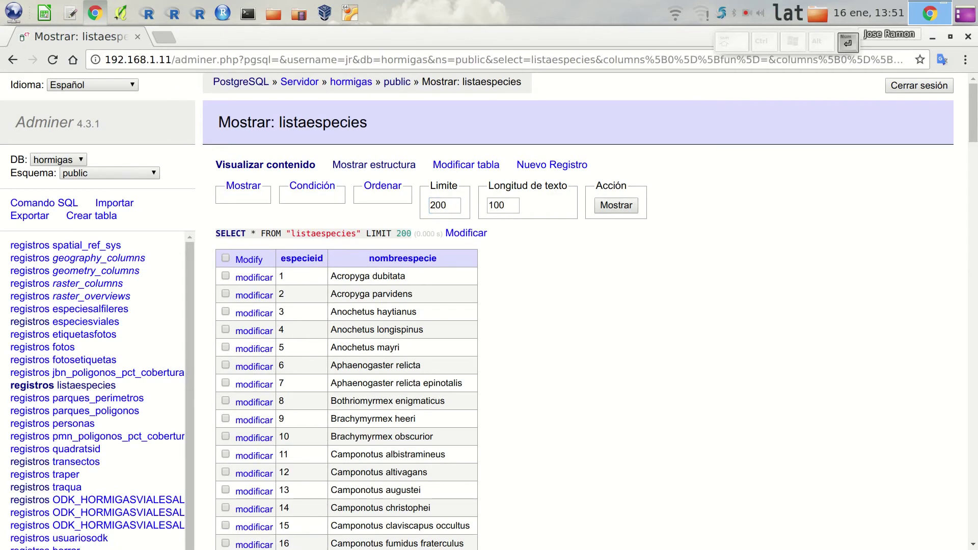
# Step: Look through the species names in the listaespecies records
pyautogui.scroll(-20, 489, 310)
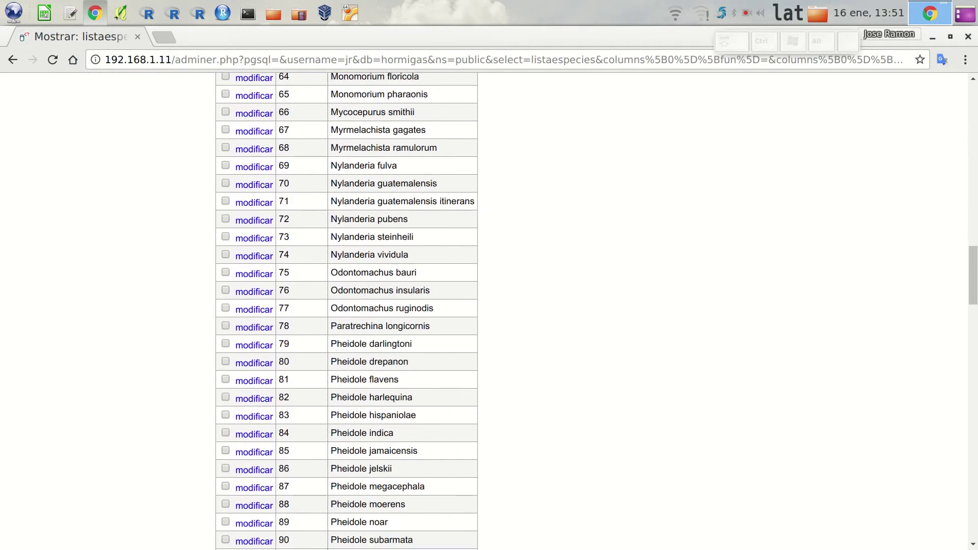
pyautogui.scroll(-20, 346, 311)
pyautogui.scroll(10, 346, 311)
pyautogui.scroll(20, 347, 311)
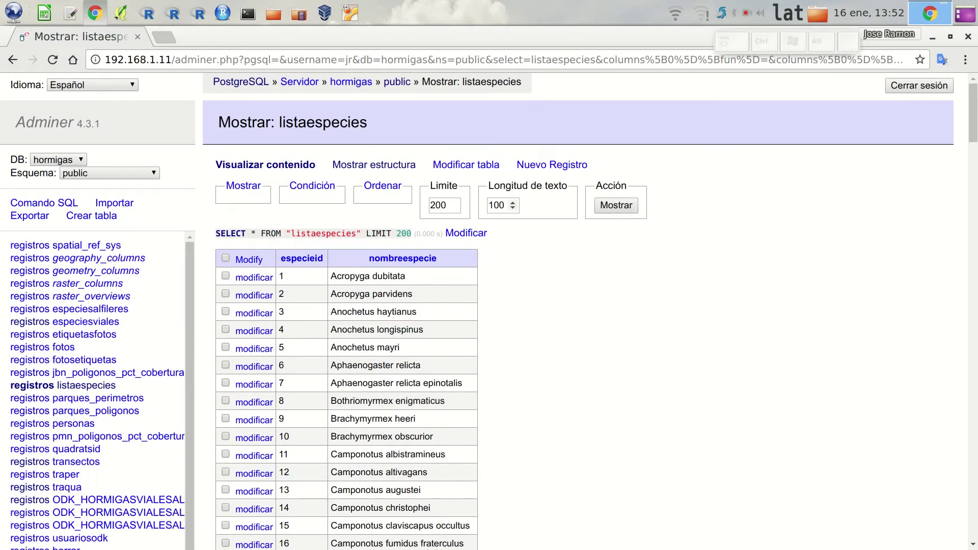
pyautogui.scroll(-5, 346, 311)
pyautogui.scroll(-20, 346, 311)
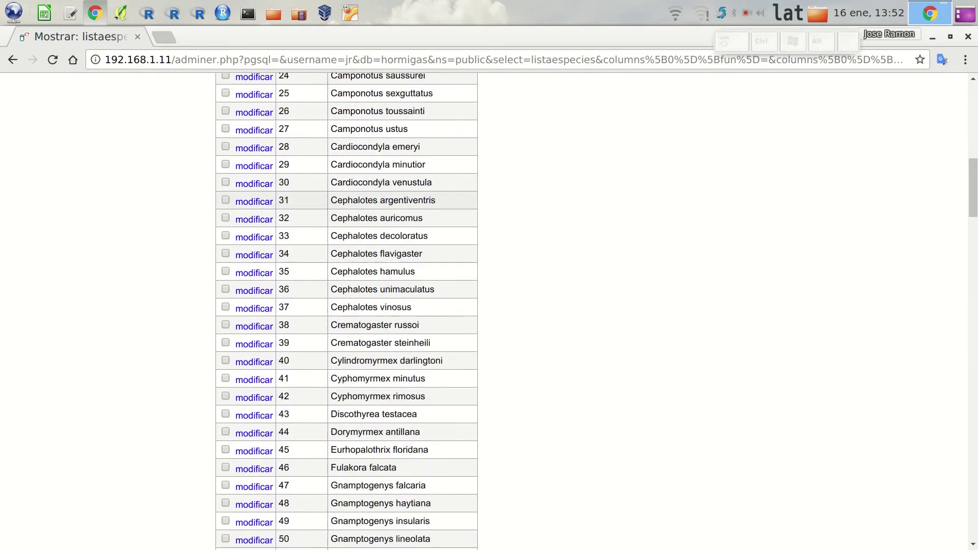
pyautogui.scroll(3, 347, 311)
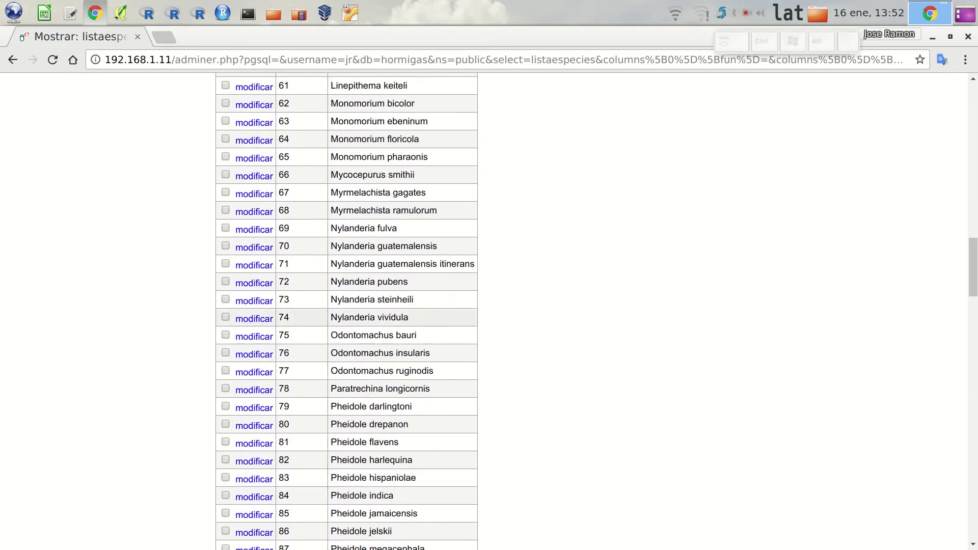
pyautogui.scroll(-10, 346, 311)
pyautogui.scroll(20, 346, 311)
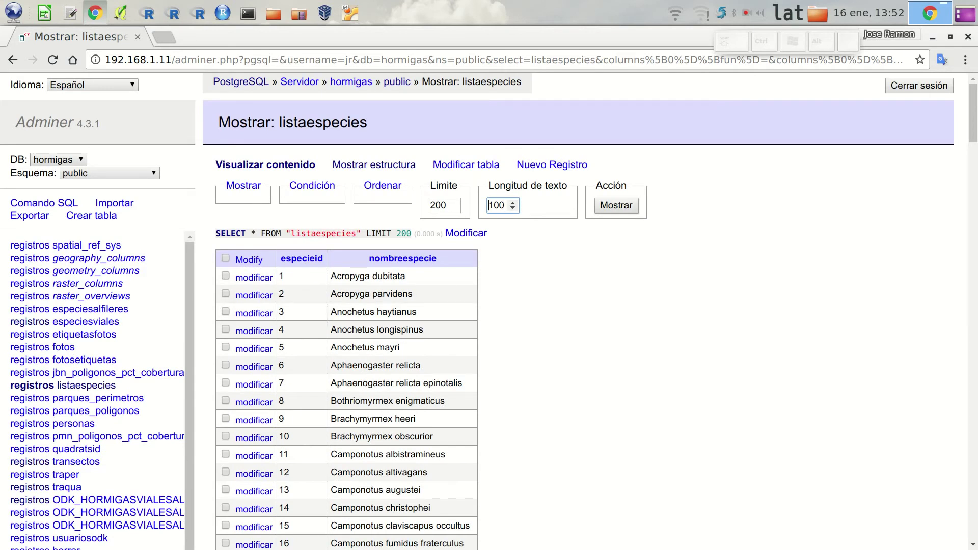
# Step: List the records of the transectos table with a text length of 250
pyautogui.scroll(-5, 30, 270)
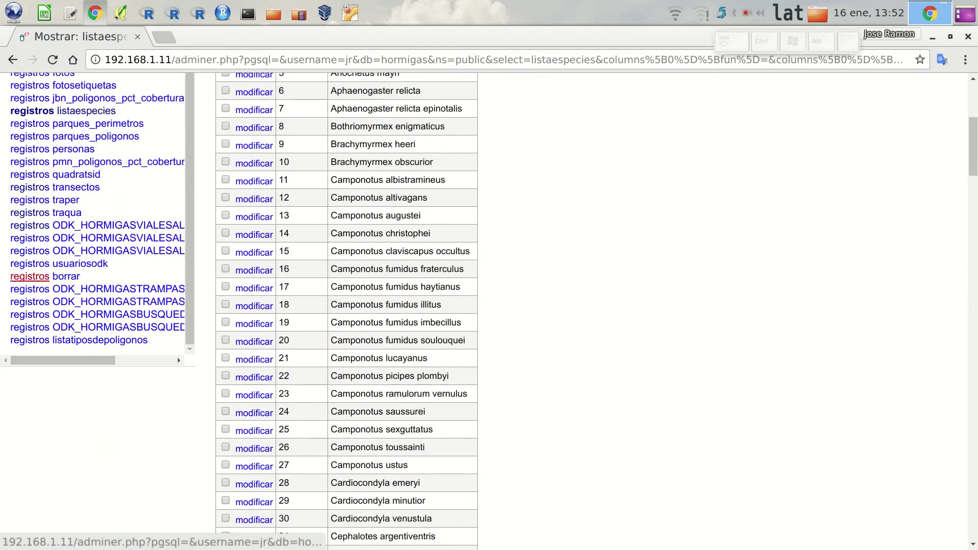
pyautogui.click(29, 187)
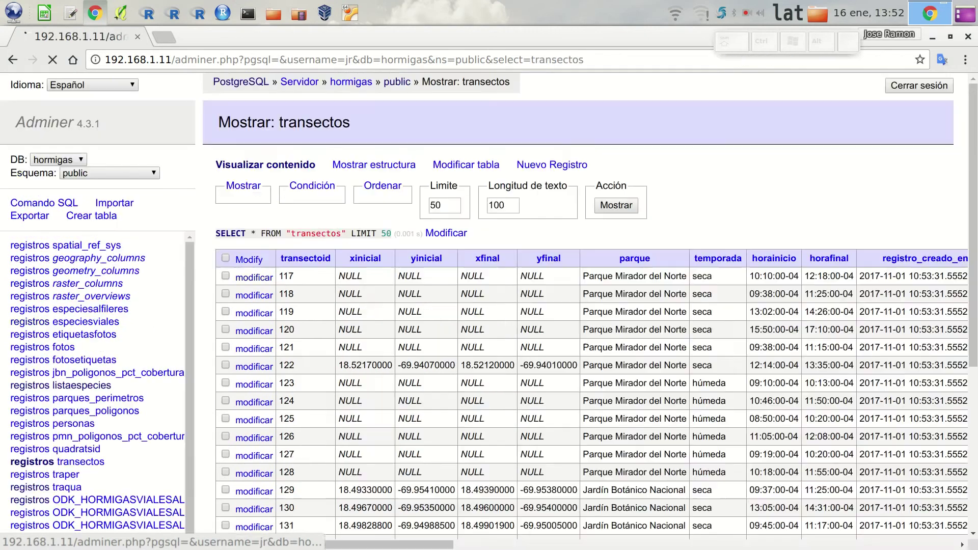
pyautogui.moveTo(229, 544); pyautogui.dragTo(304, 544)
pyautogui.doubleClick(330, 205)
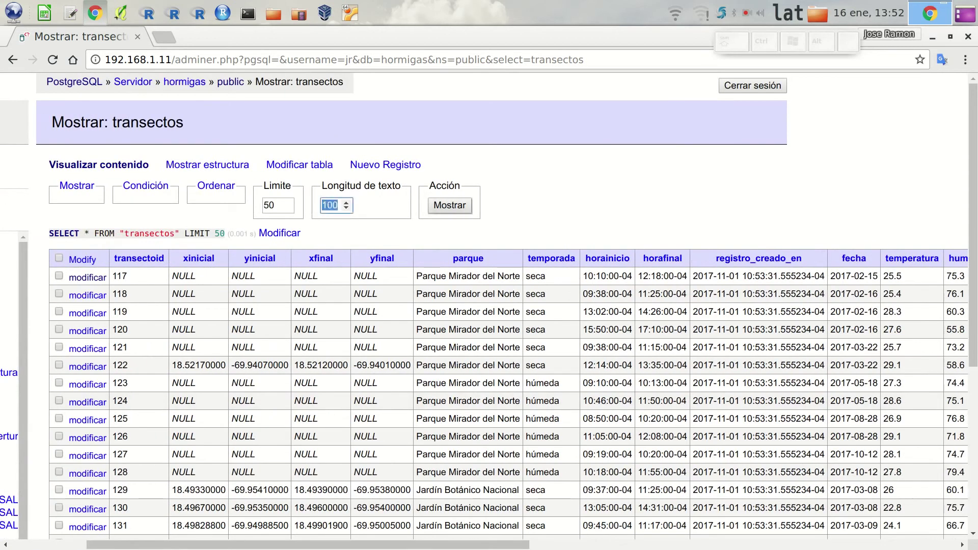
pyautogui.write('250')
pyautogui.press('Return')
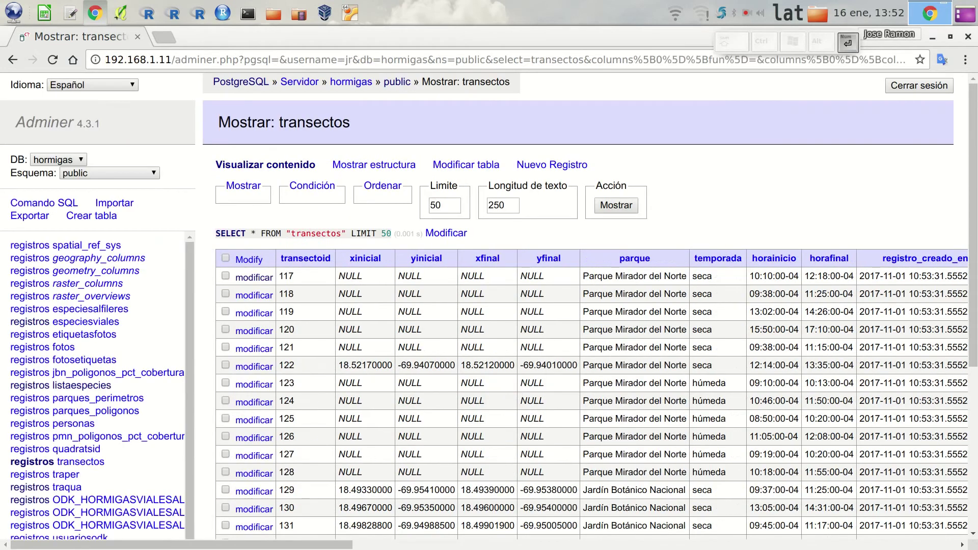
# Step: Examine the observaciones and largotransectonominal columns of the transectos records
pyautogui.moveTo(306, 544); pyautogui.dragTo(836, 545)
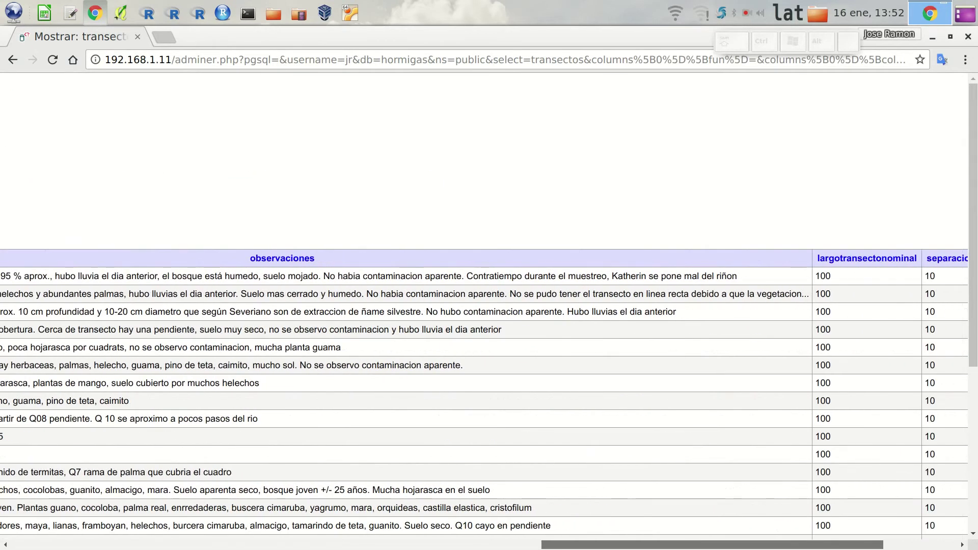
pyautogui.hscroll(1, 484, 400)
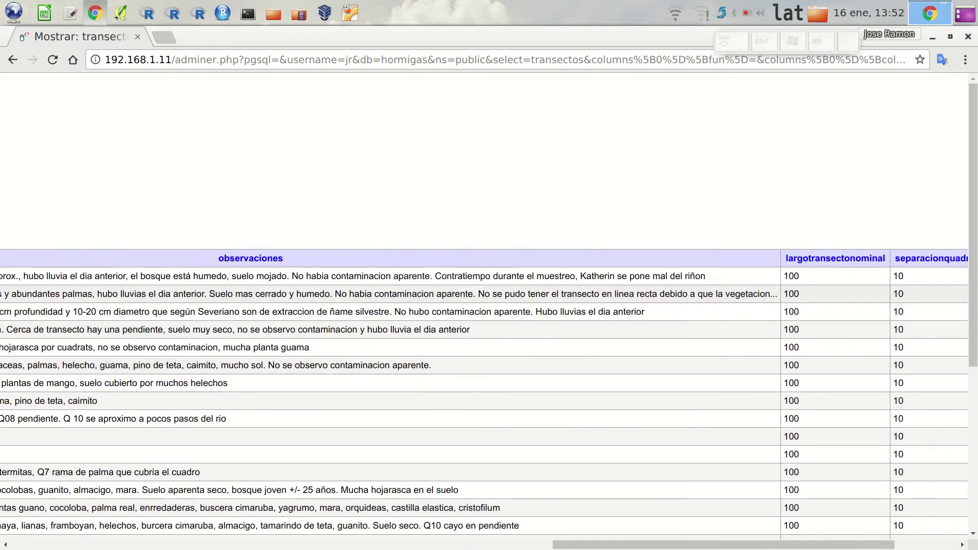
pyautogui.scroll(-6, 484, 306)
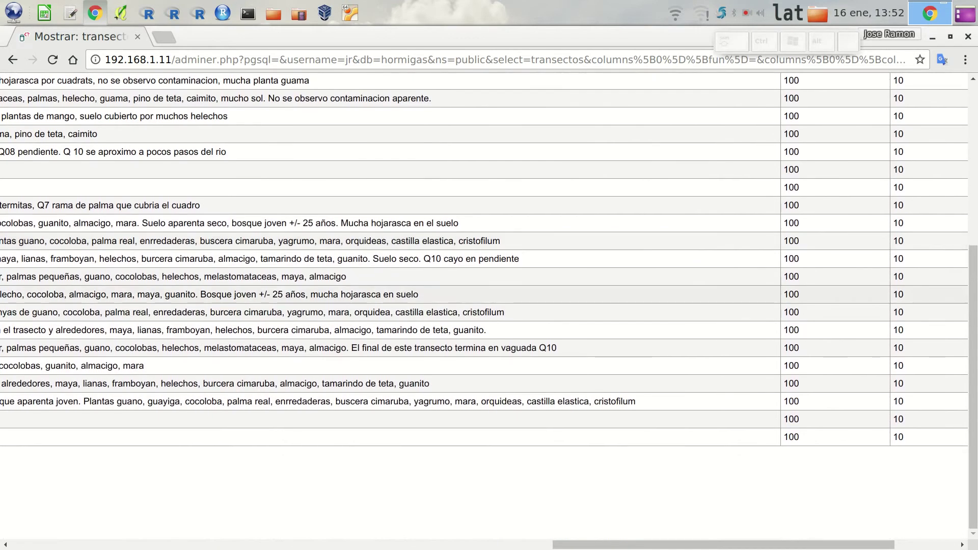
pyautogui.scroll(5, 484, 305)
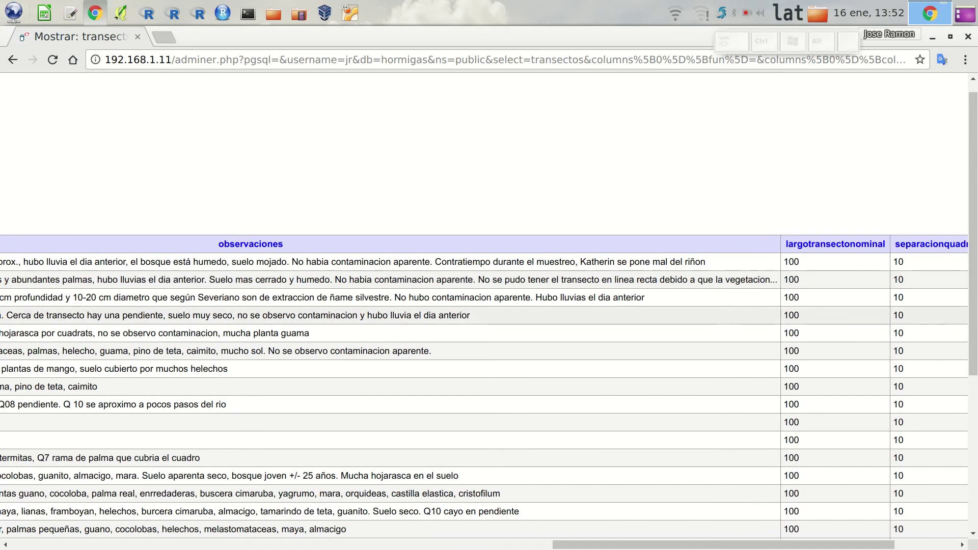
pyautogui.moveTo(723, 545); pyautogui.dragTo(210, 545)
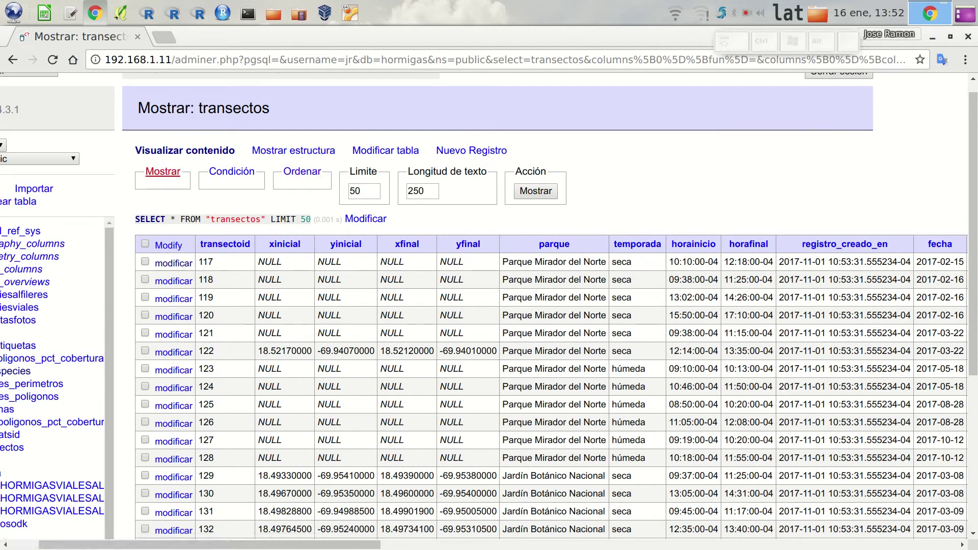
pyautogui.click(163, 172)
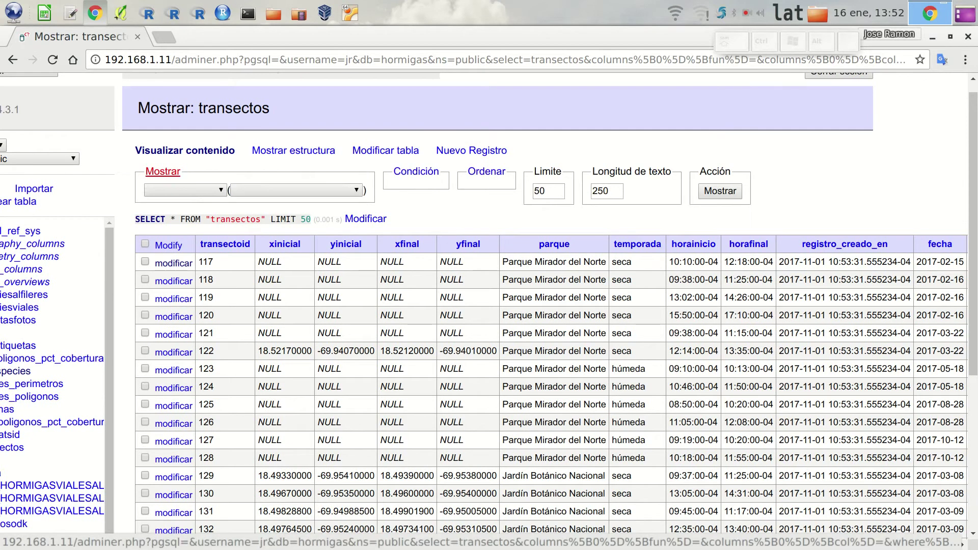
pyautogui.click(185, 190)
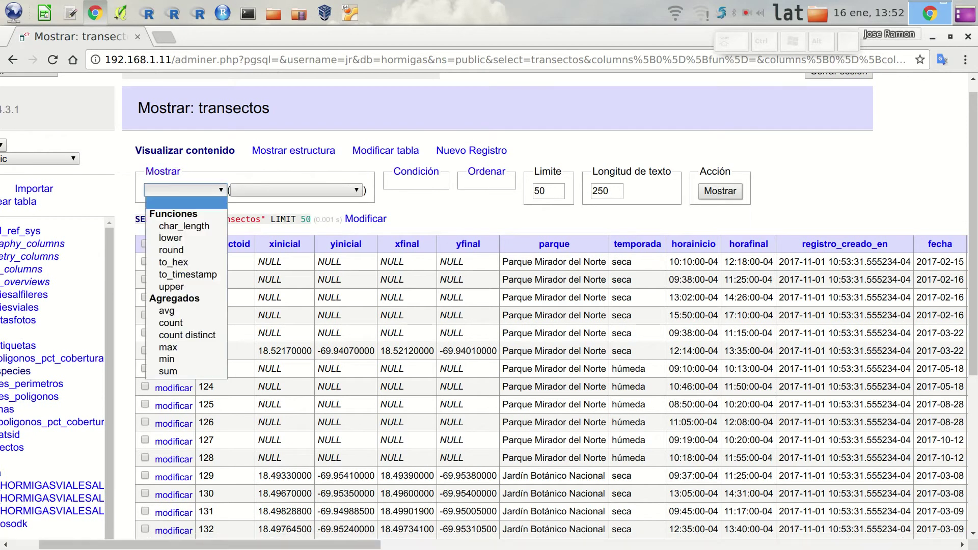
pyautogui.press('Escape')
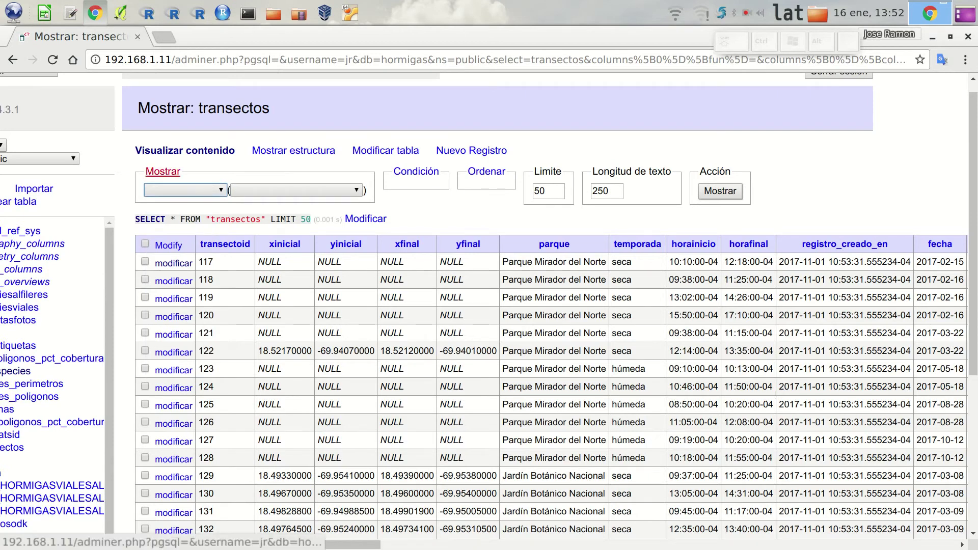
pyautogui.click(163, 171)
# Step: Filter the transectos records to those where temporada = seca and list the matching rows
pyautogui.click(231, 172)
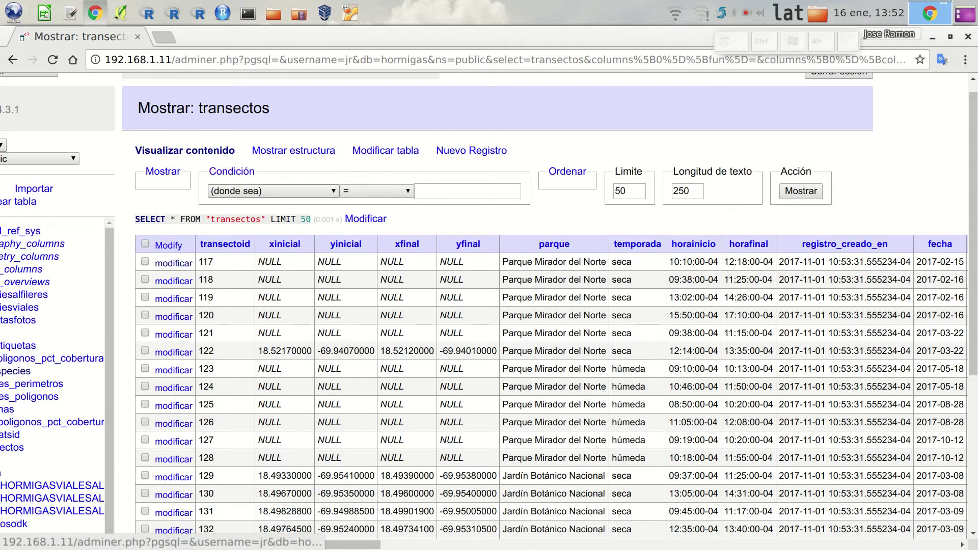
pyautogui.click(270, 191)
pyautogui.press('Down')
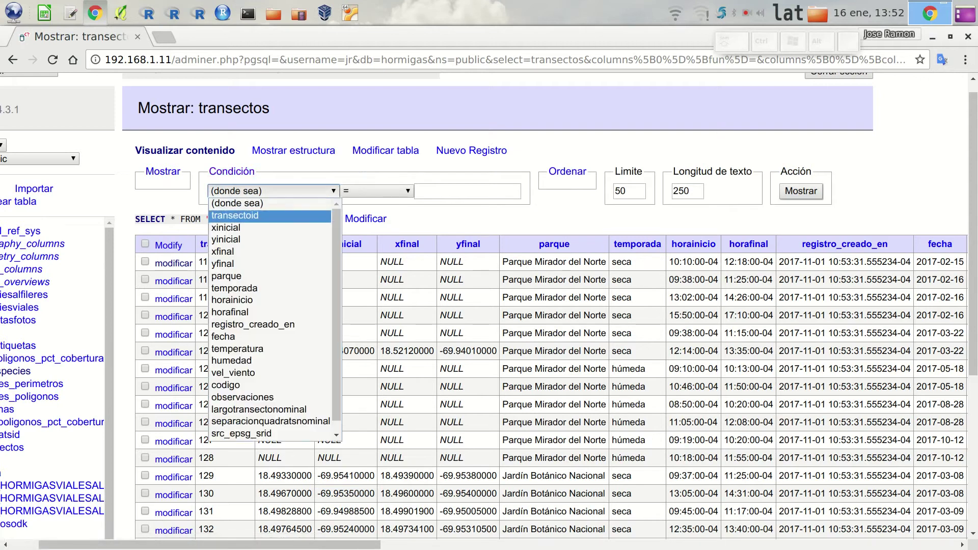
pyautogui.press('Down')
pyautogui.press('Down')
pyautogui.press('Down')
pyautogui.press('Down')
pyautogui.press('Down')
pyautogui.press('Down')
pyautogui.press('Down')
pyautogui.press('Down')
pyautogui.press('Down')
pyautogui.press('Down')
pyautogui.press('Down')
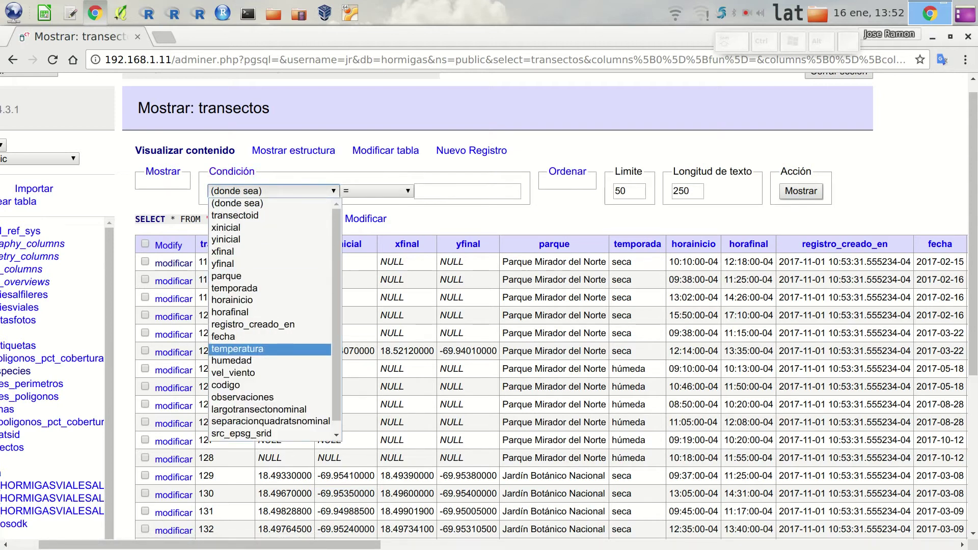
pyautogui.press('Down')
pyautogui.press('Up')
pyautogui.press('Up')
pyautogui.press('Up')
pyautogui.press('Up')
pyautogui.press('Up')
pyautogui.press('Up')
pyautogui.press('Return')
pyautogui.click(467, 191)
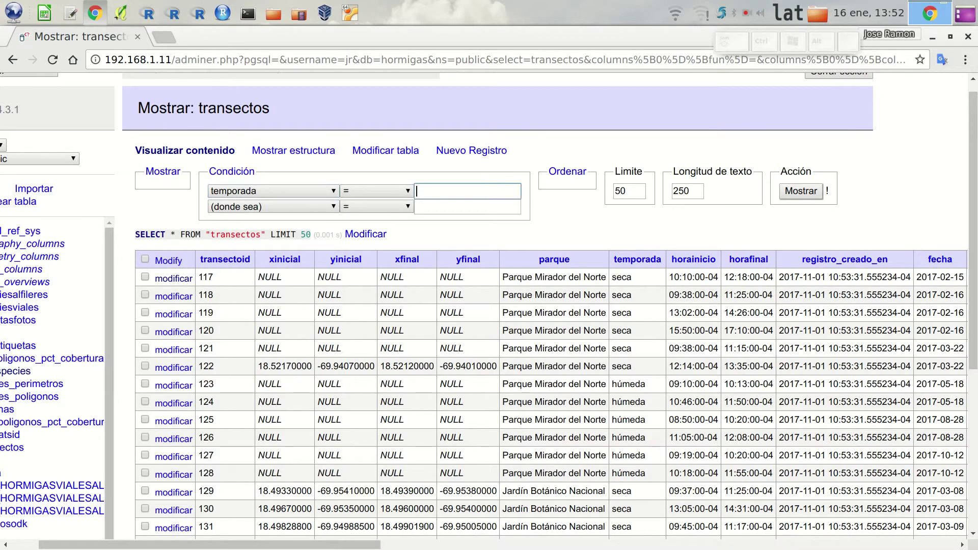
pyautogui.write('seca')
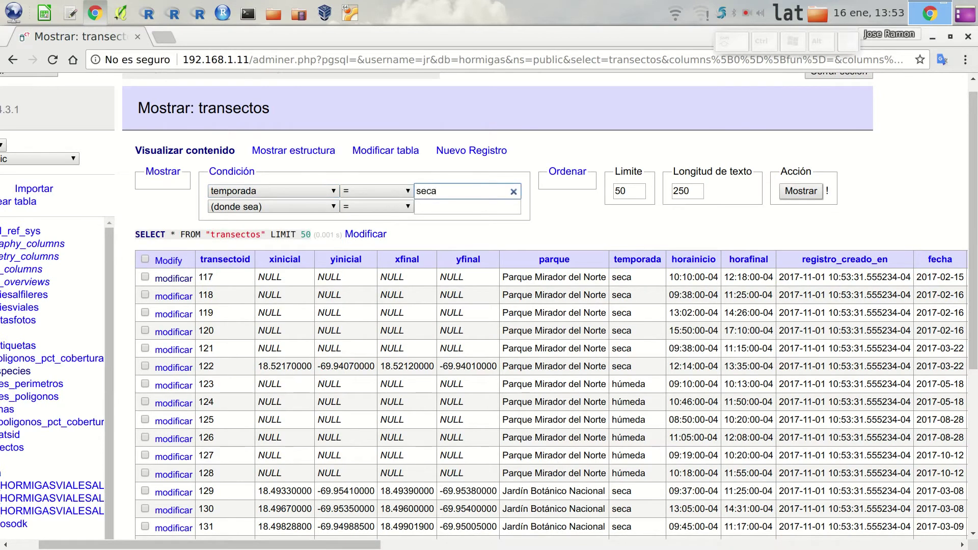
pyautogui.click(801, 191)
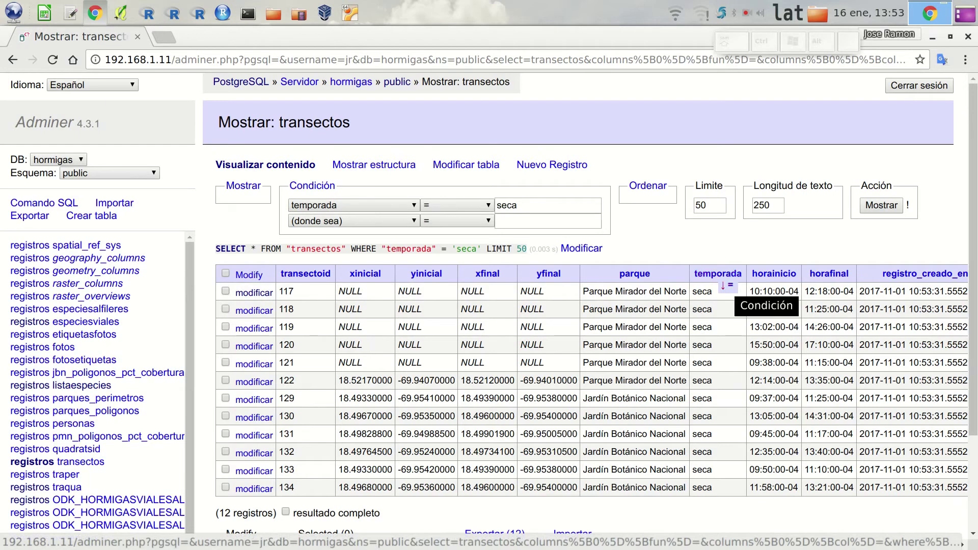
# Step: Sort the filtered transectos records by temporada in descending order
pyautogui.click(723, 286)
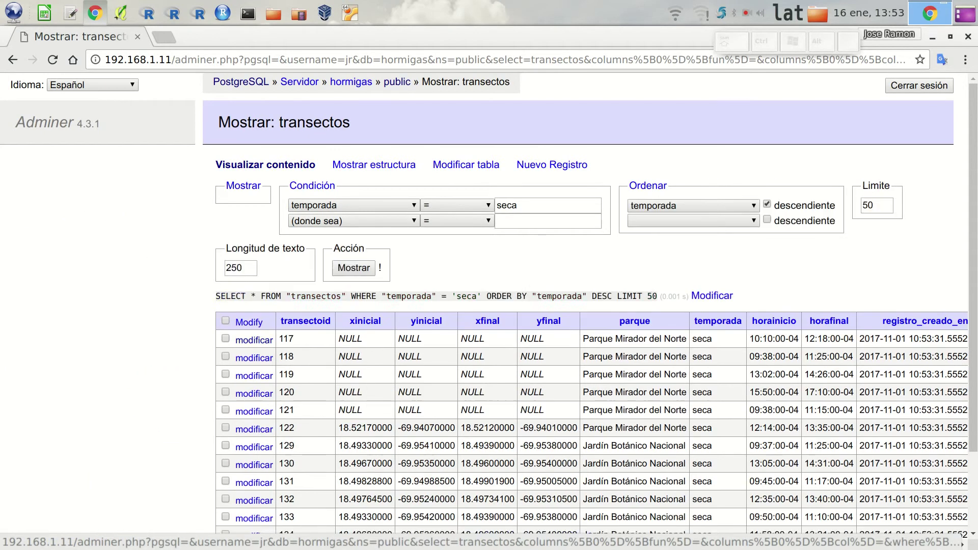
pyautogui.scroll(-3, 489, 306)
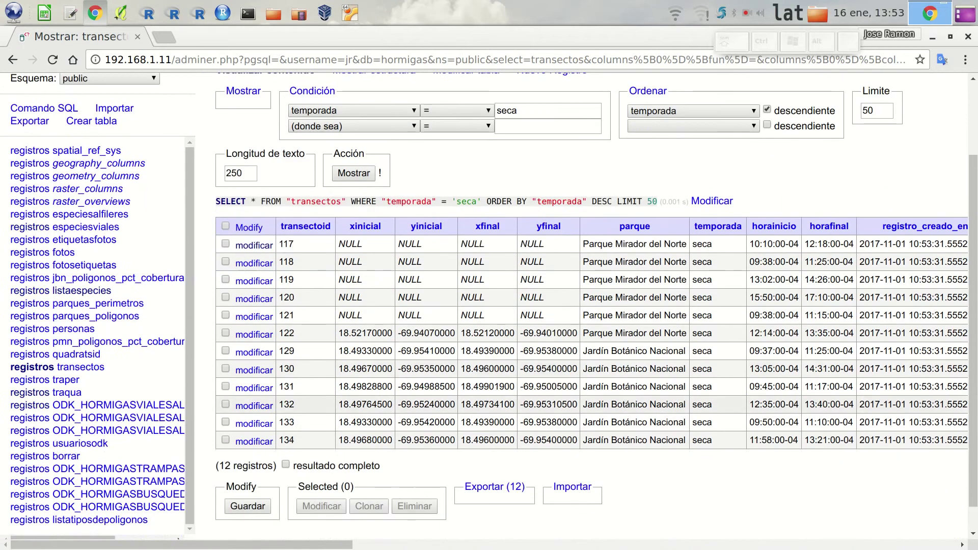
pyautogui.moveTo(181, 545); pyautogui.dragTo(436, 544)
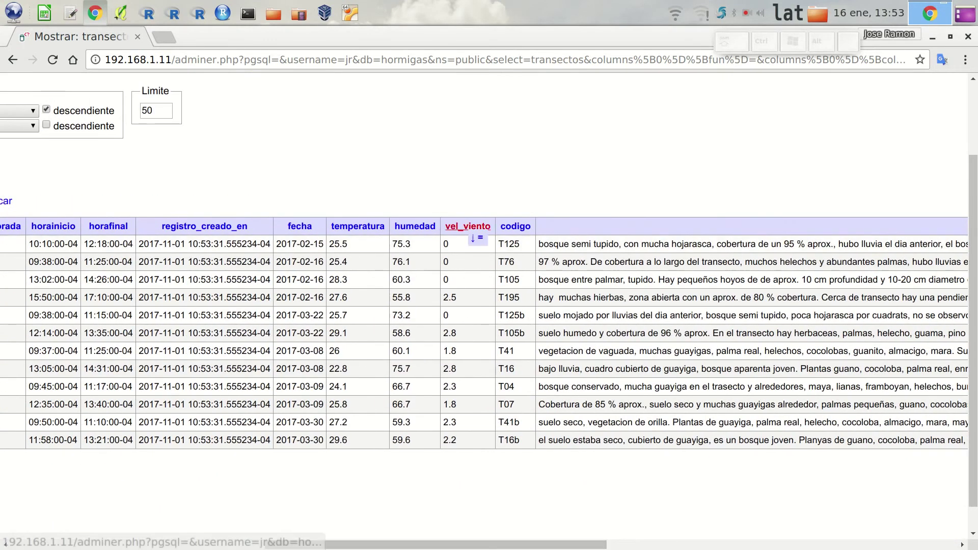
# Step: Sort the dry-season transectos records by vel_viento in ascending order and view the ordered wind speeds
pyautogui.click(480, 238)
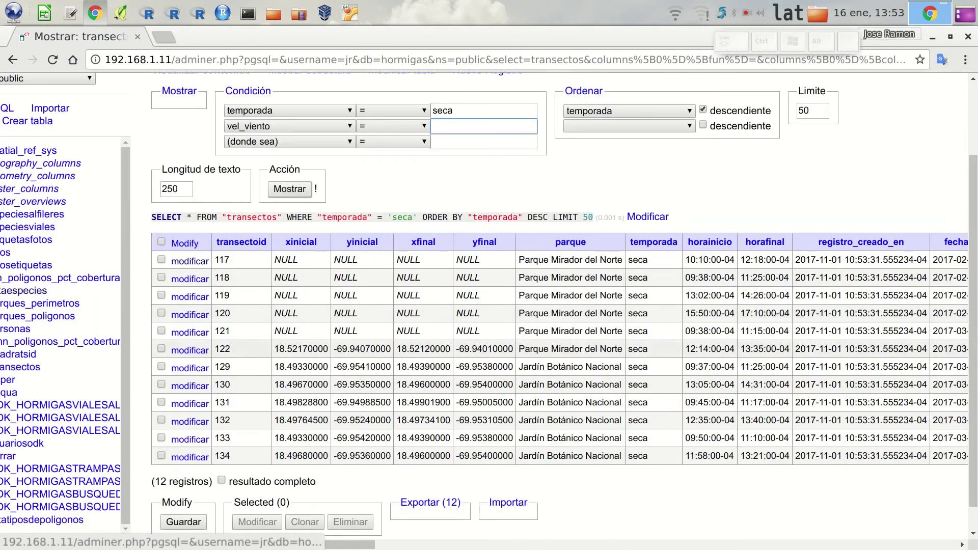
pyautogui.hscroll(15, 489, 347)
pyautogui.hscroll(-8, 489, 346)
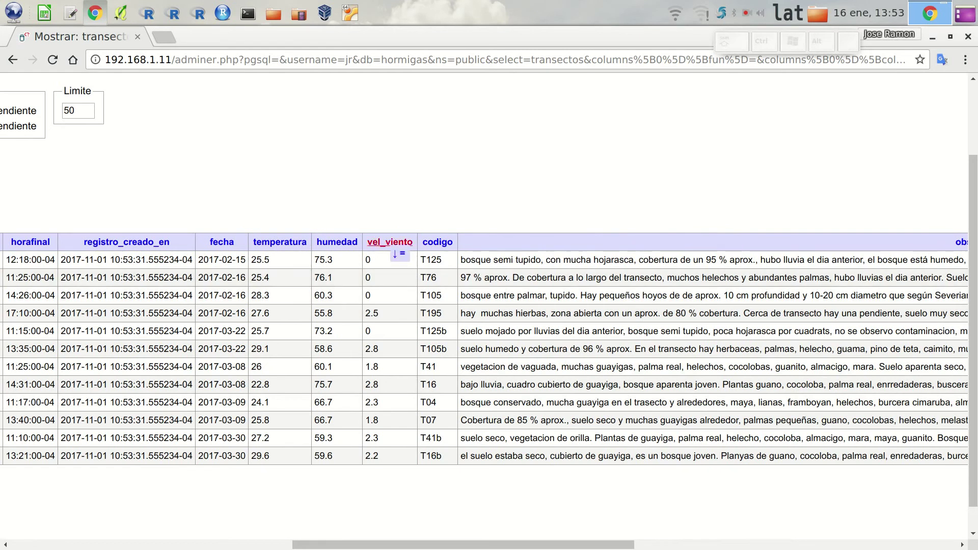
pyautogui.click(392, 243)
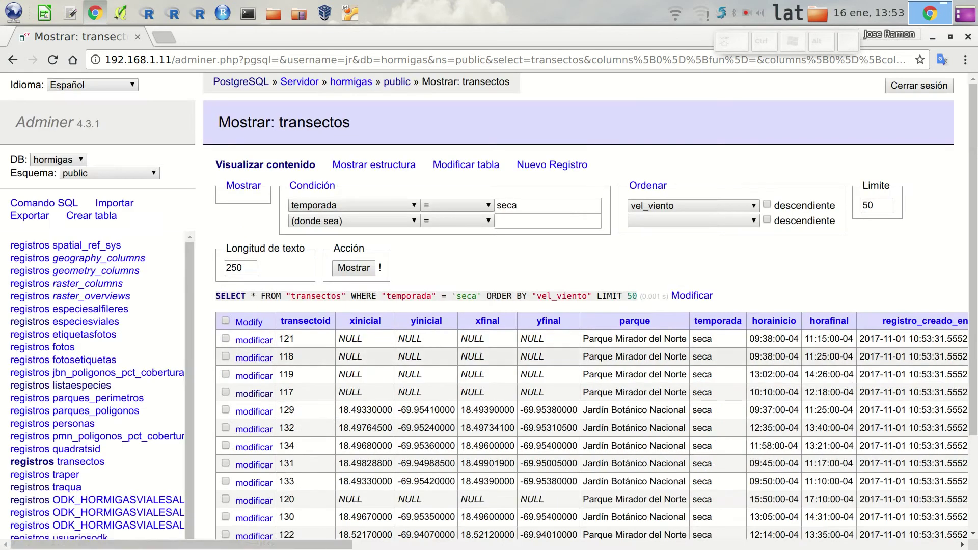
pyautogui.hscroll(12, 489, 408)
pyautogui.hscroll(4, 489, 408)
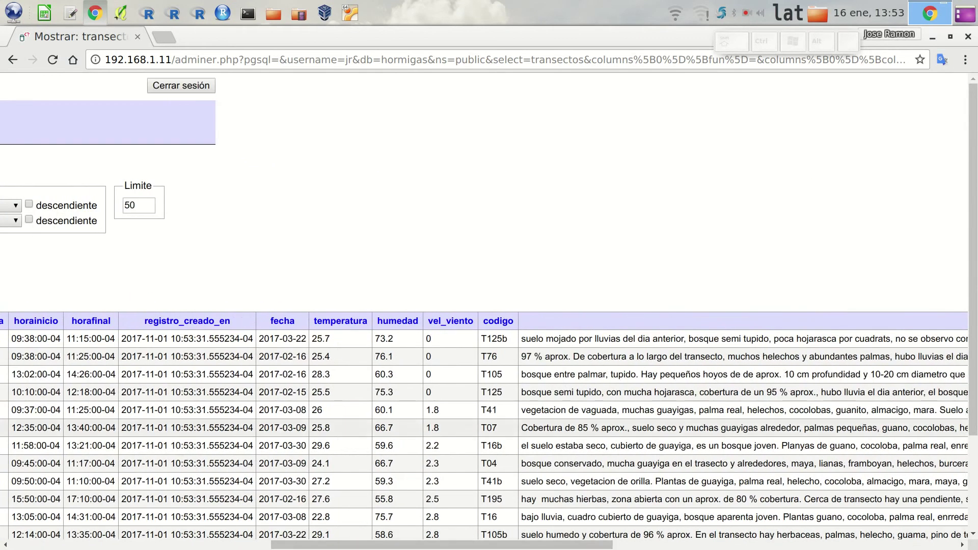
pyautogui.scroll(-3, 489, 356)
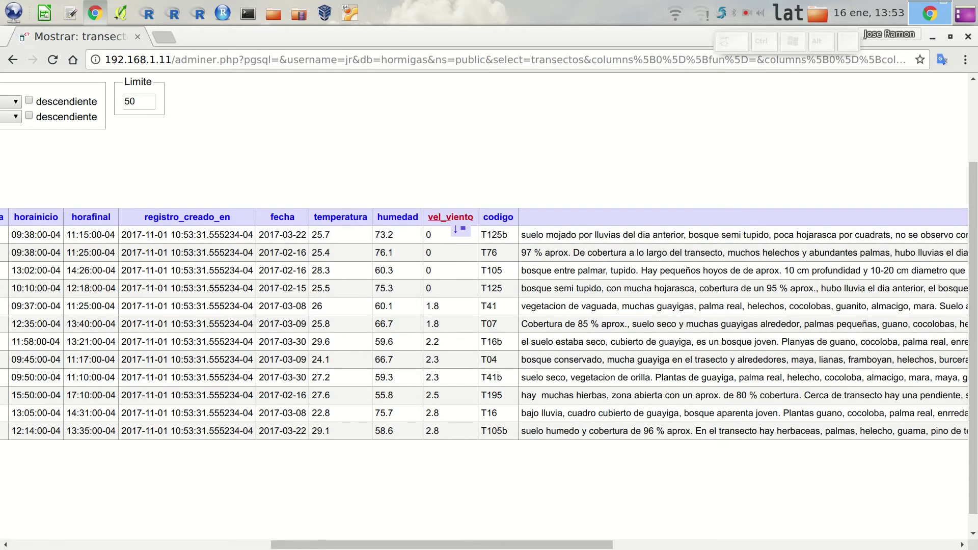
# Step: Reverse the sorting of the dry-season records to vel_viento descending and look over the listed rows
pyautogui.click(450, 217)
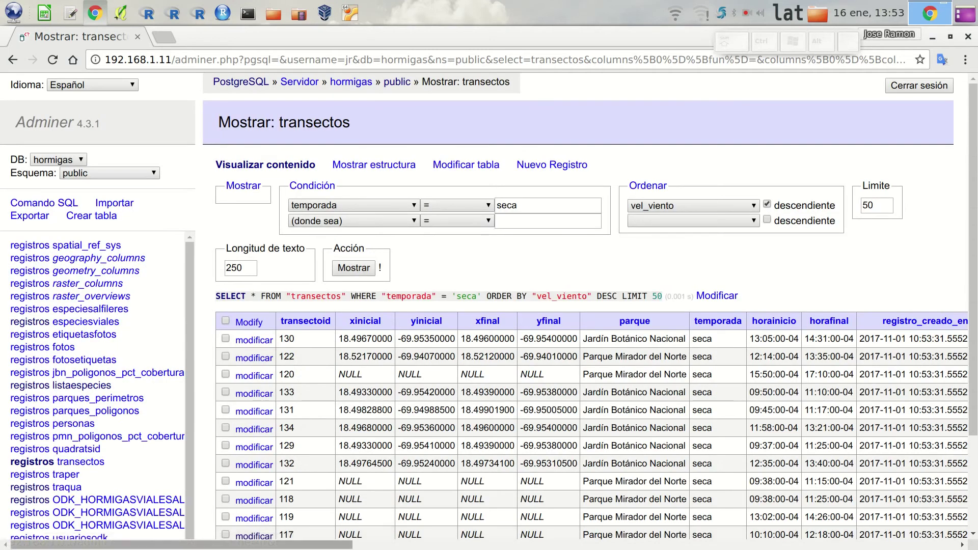
pyautogui.hscroll(10, 489, 306)
pyautogui.hscroll(3, 489, 326)
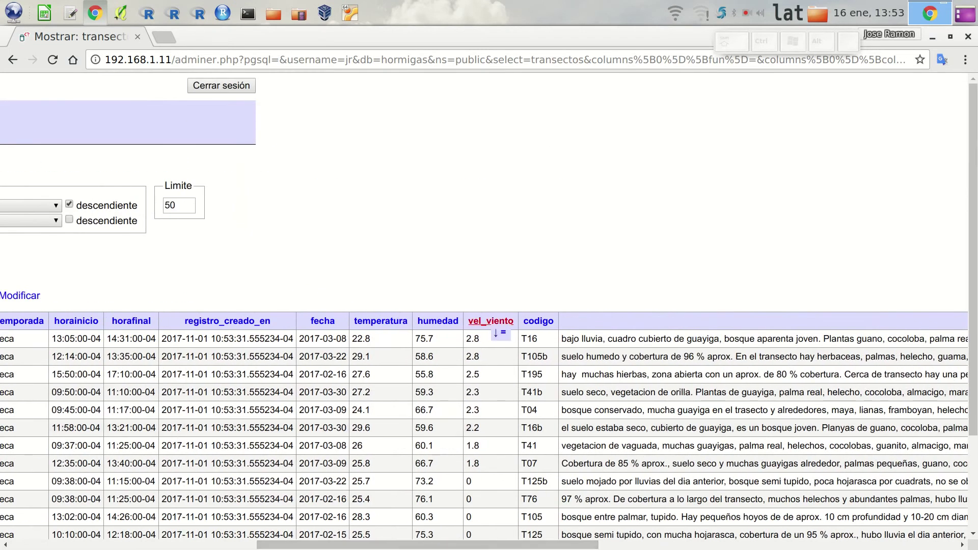
pyautogui.hscroll(-10, 489, 305)
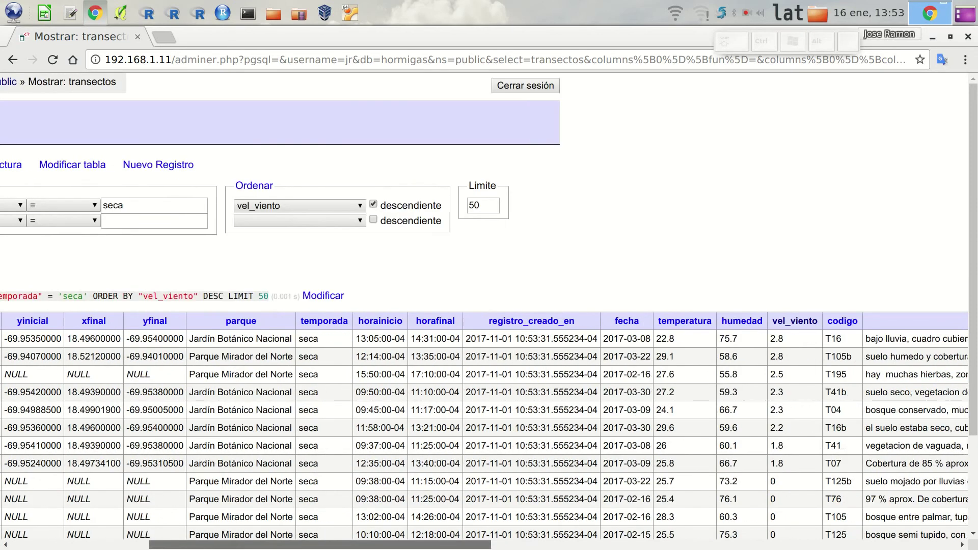
pyautogui.hscroll(-3, 489, 306)
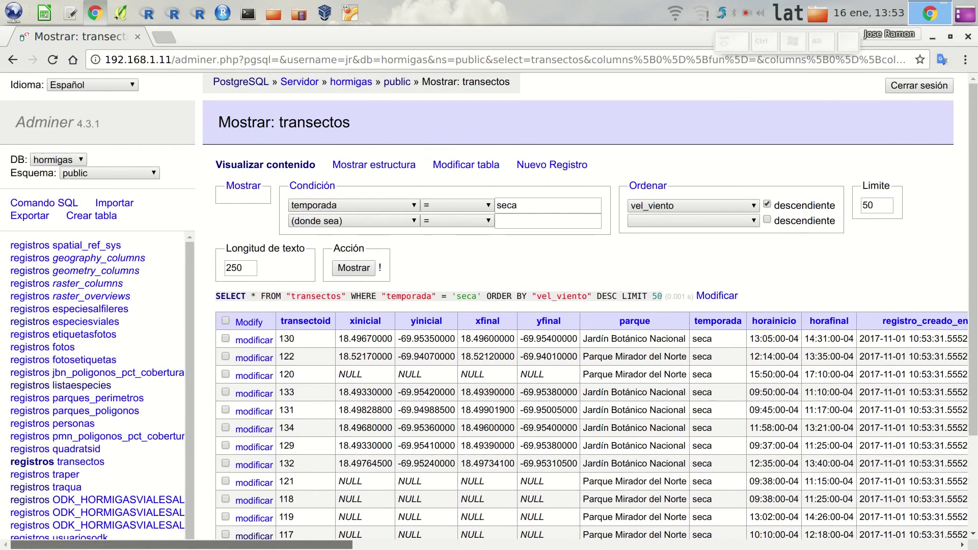
pyautogui.scroll(-3, 489, 306)
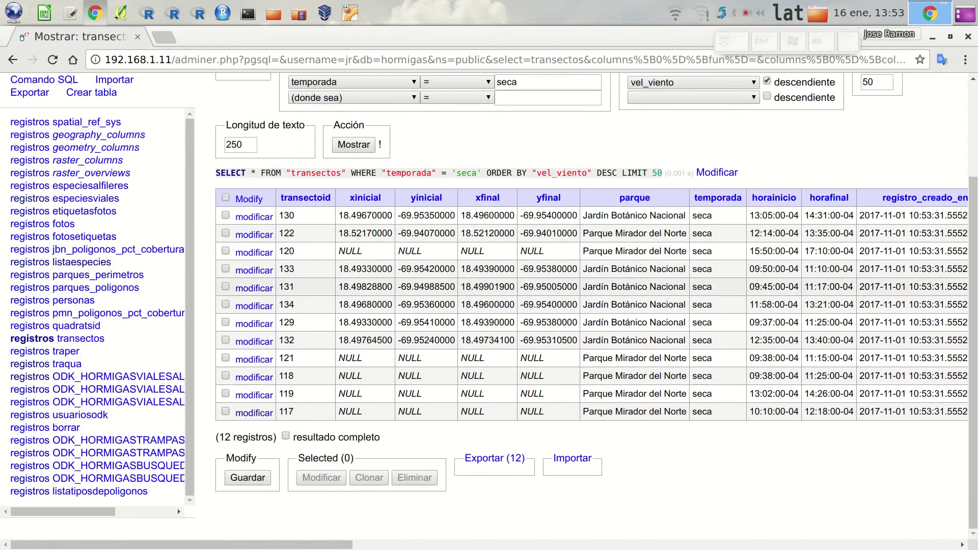
pyautogui.scroll(3, 489, 306)
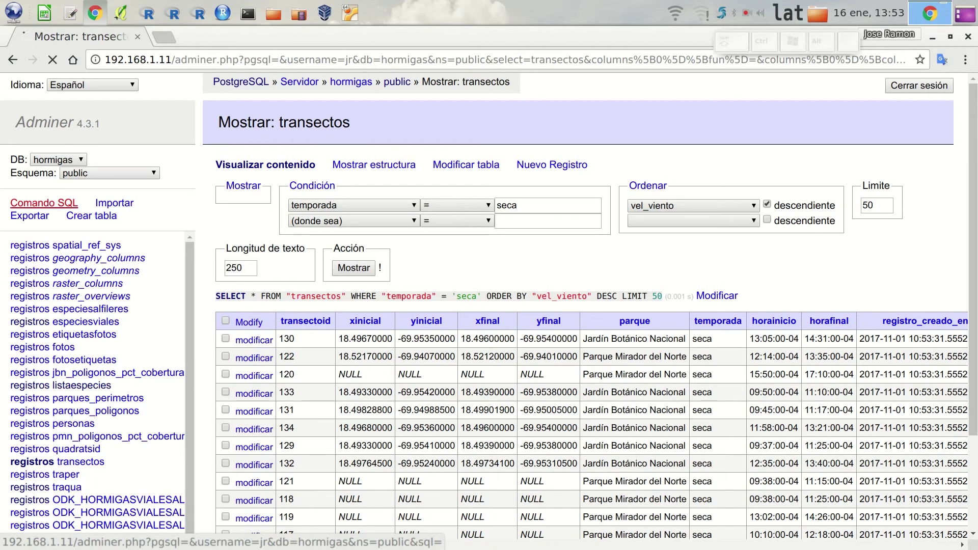
# Step: Run the SQL command SELECT * FROM transectos on the hormigas database
pyautogui.click(44, 203)
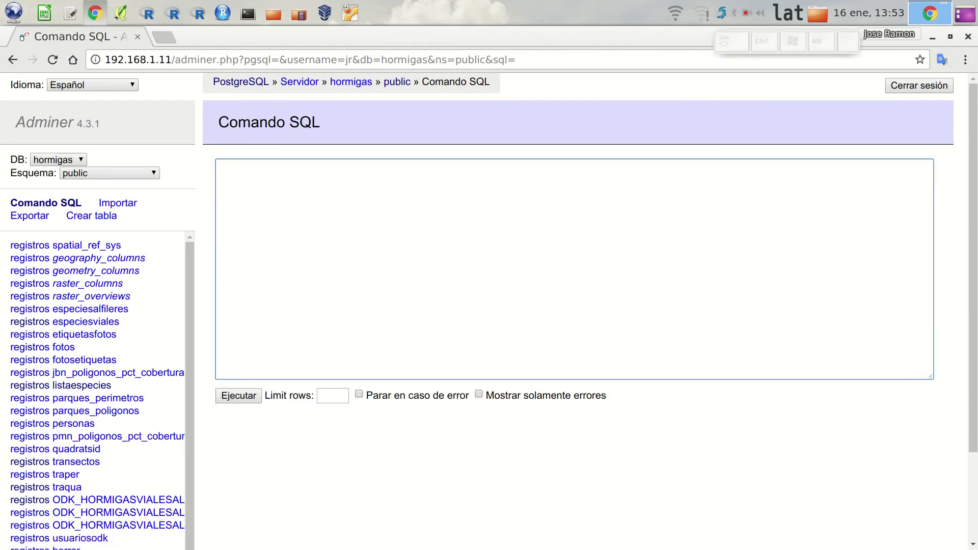
pyautogui.write('SELECT * FROM')
pyautogui.write('transectos')
pyautogui.press('Home')
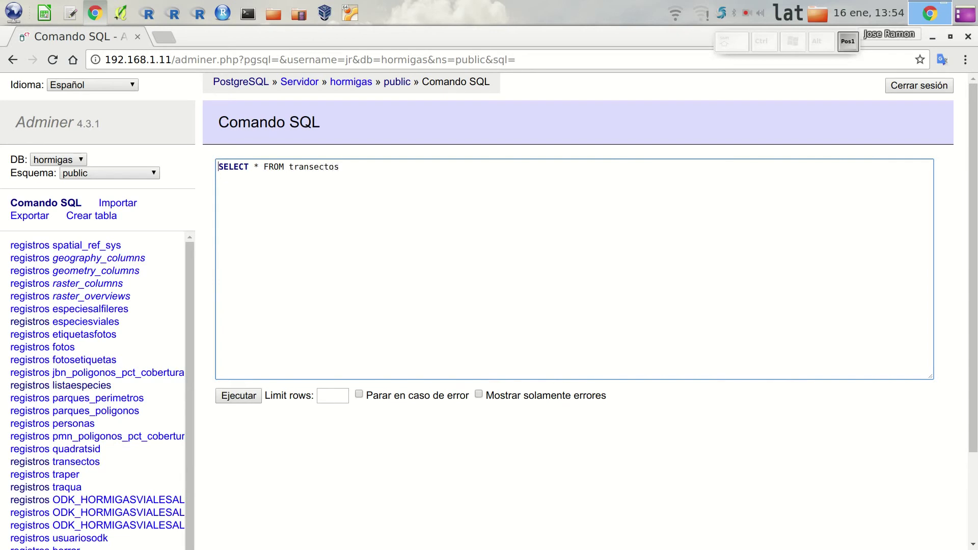
pyautogui.press('End')
pyautogui.hotkey('ctrl', 'Return')
pyautogui.scroll(-3, 586, 306)
pyautogui.scroll(-6, 586, 305)
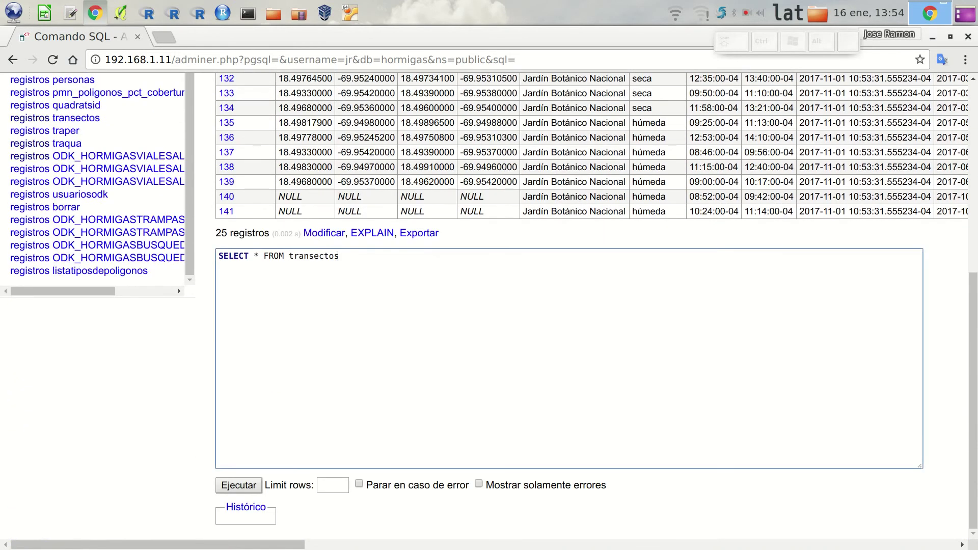
# Step: Change the query to SELECT codigo FROM transectos, run it and look through the returned codes
pyautogui.click(259, 256)
pyautogui.press('BackSpace')
pyautogui.write('codigo')
pyautogui.hotkey('ctrl', 'Return')
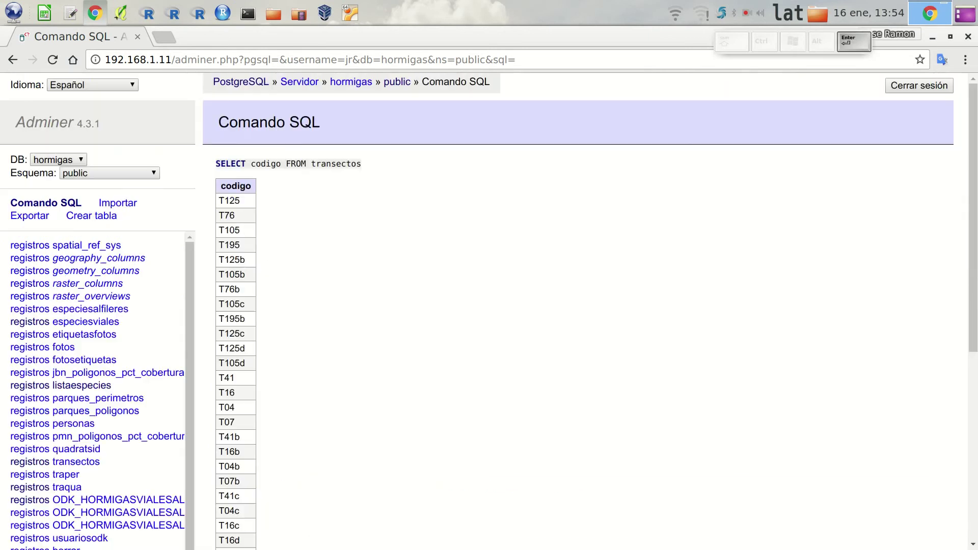
pyautogui.scroll(-6, 586, 305)
pyautogui.scroll(3, 586, 305)
pyautogui.scroll(-2, 585, 306)
pyautogui.scroll(-1, 585, 306)
# Step: Add the temporada column to the query so it reads SELECT codigo, temporada FROM transectos, and run it
pyautogui.click(264, 308)
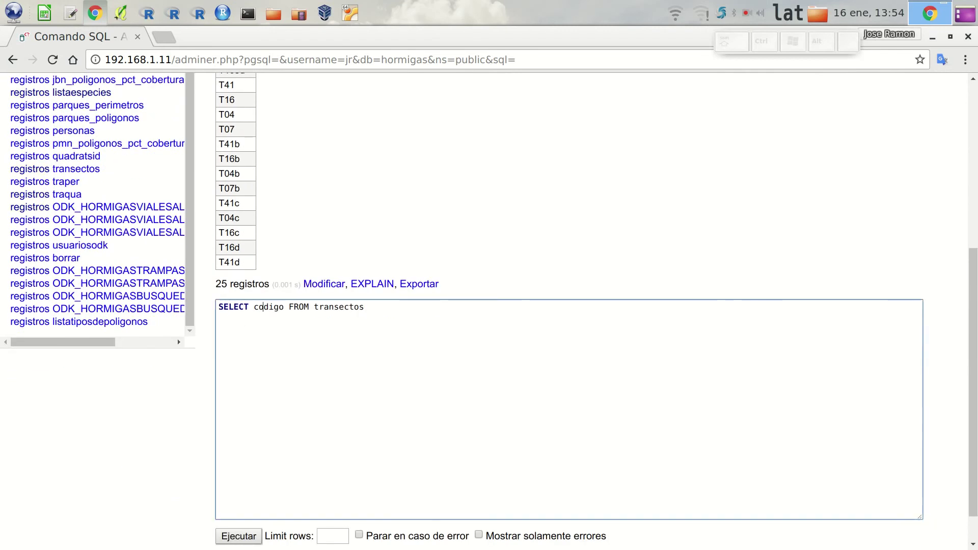
pyautogui.press('Left')
pyautogui.press('ctrl')
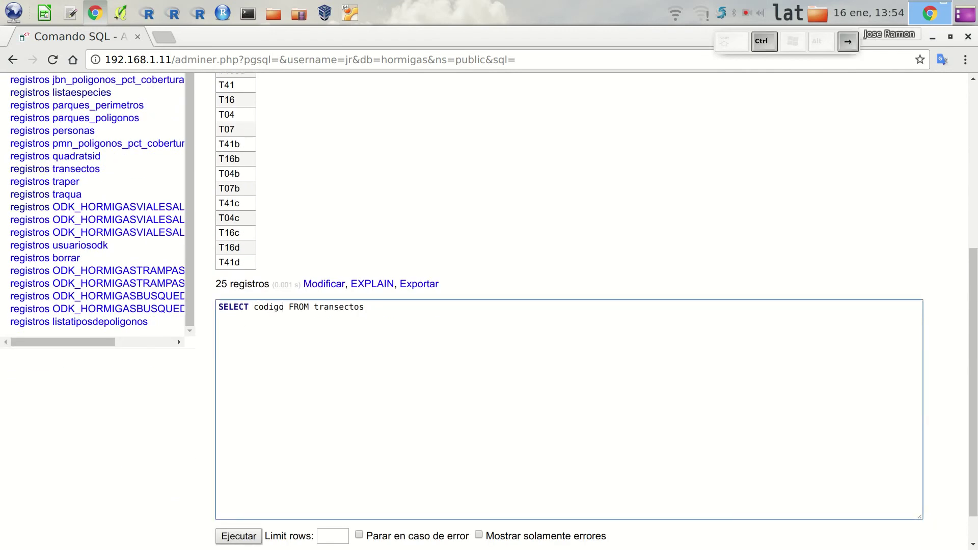
pyautogui.write(', temporada')
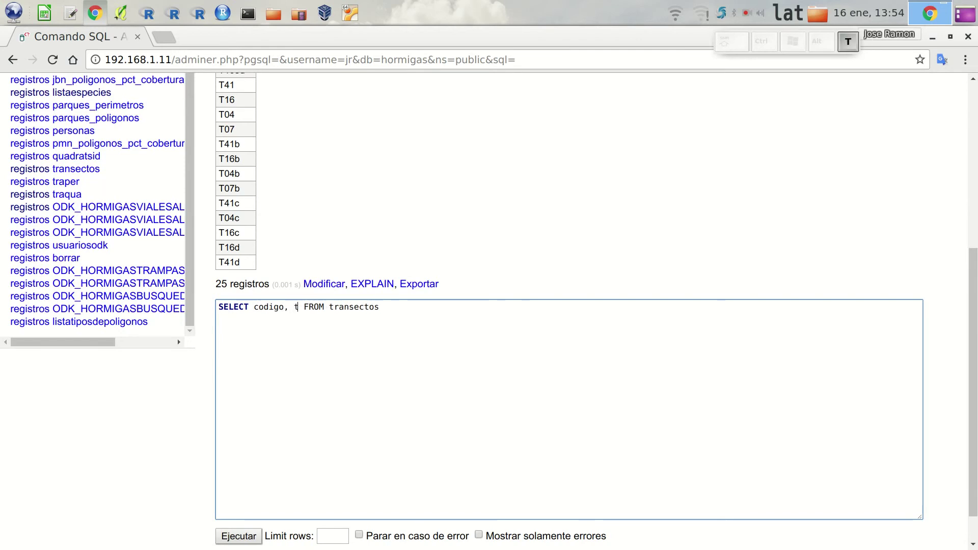
pyautogui.press('Tab')
pyautogui.press('Return')
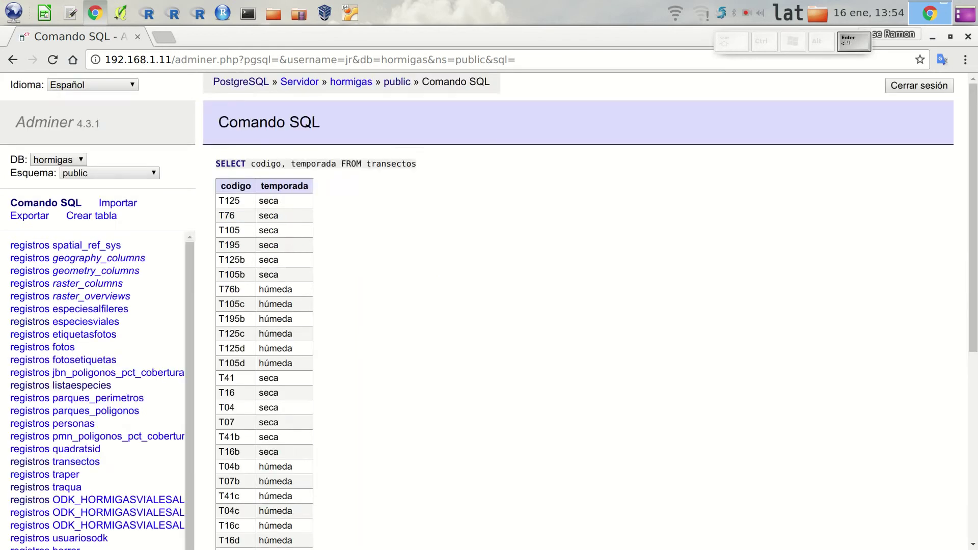
pyautogui.scroll(-3, 177, 435)
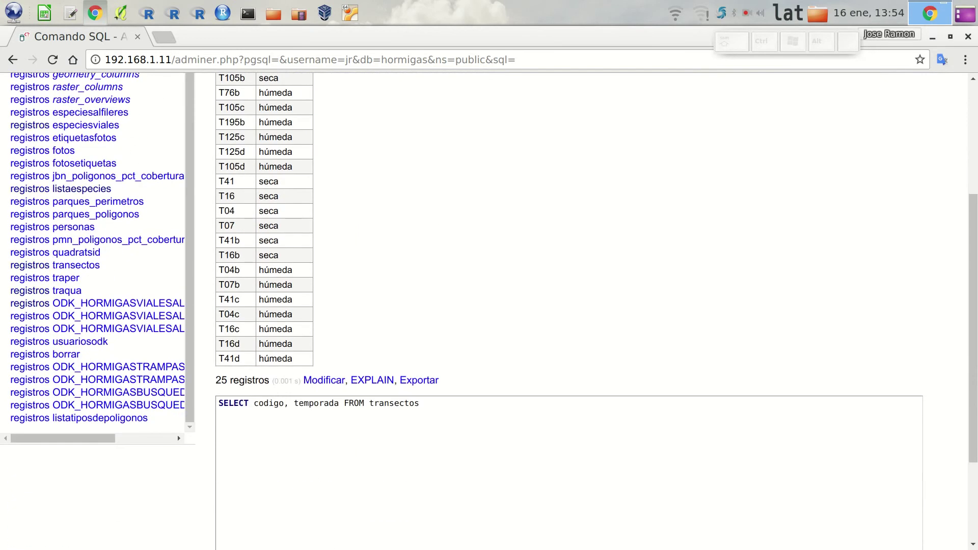
pyautogui.click(293, 403)
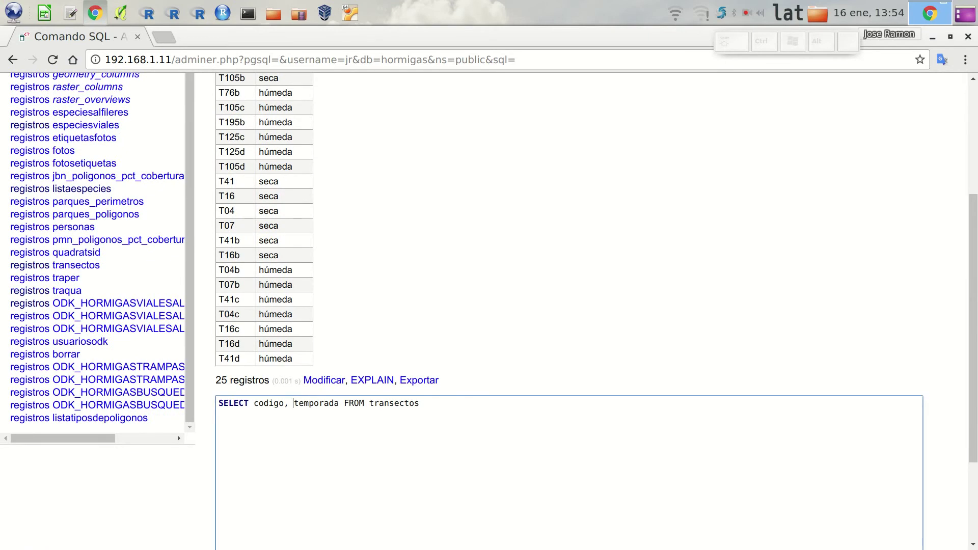
# Step: Open the export options of the query result and set archivo output in comma-separated CSV format
pyautogui.scroll(-3, 177, 327)
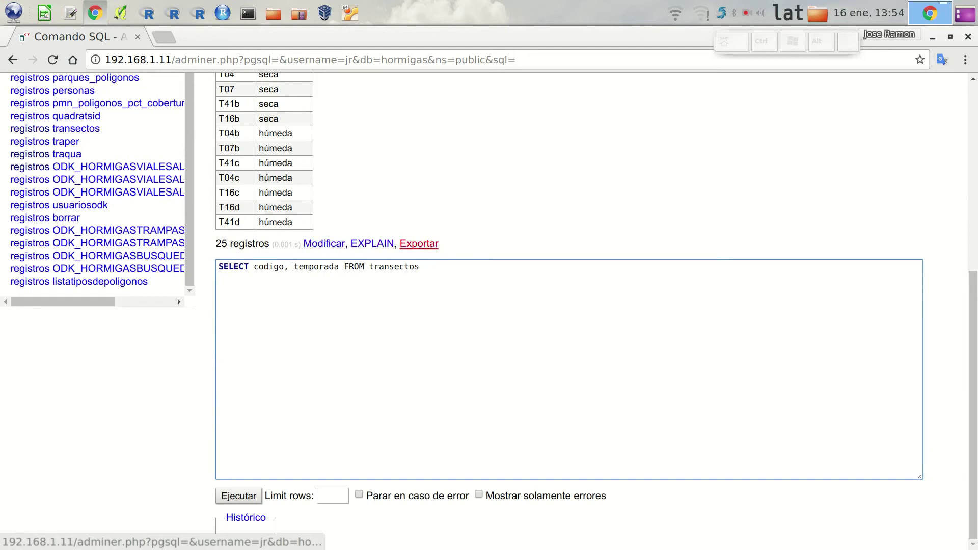
pyautogui.click(419, 244)
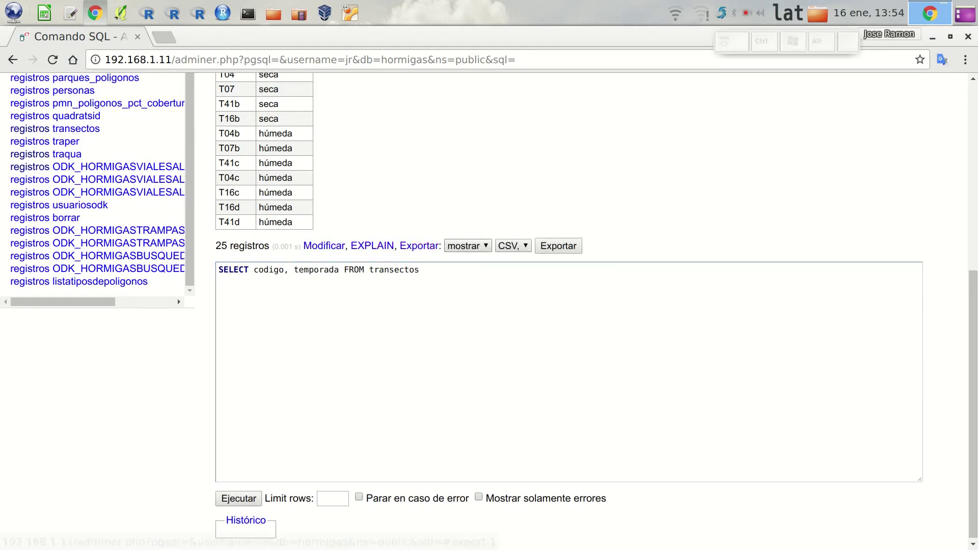
pyautogui.click(468, 246)
pyautogui.click(464, 265)
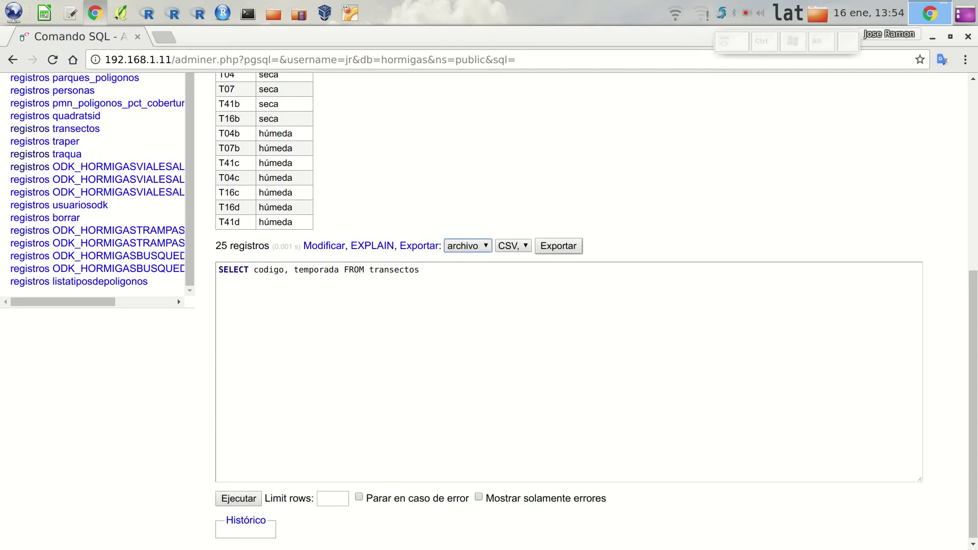
pyautogui.click(513, 245)
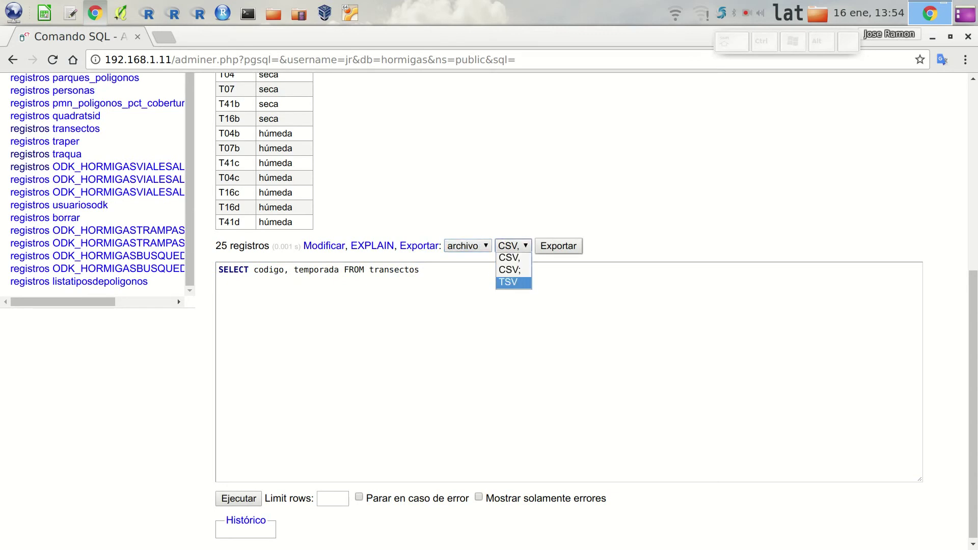
pyautogui.click(509, 258)
# Step: Switch the export output to mostrar, keep the comma-separated CSV format and export the query result
pyautogui.click(468, 245)
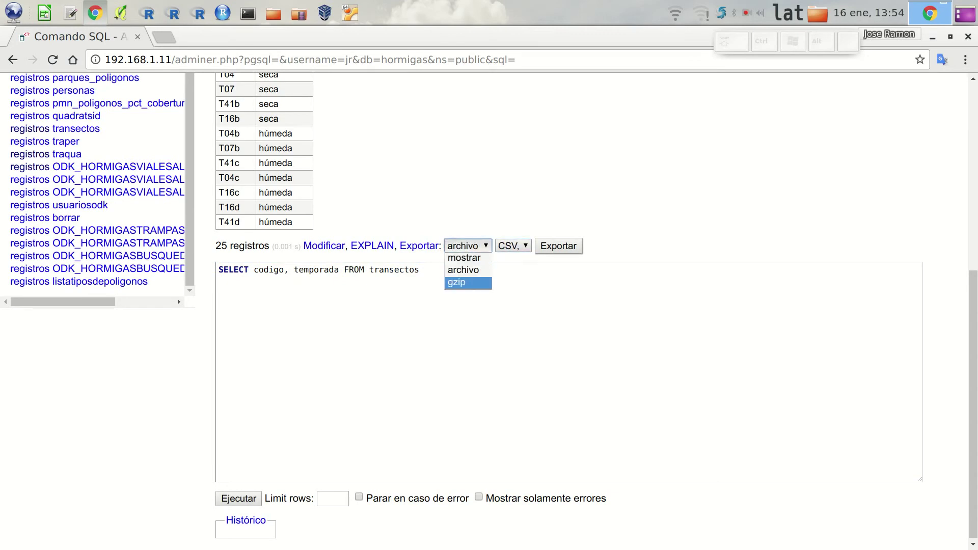
pyautogui.press('Up')
pyautogui.press('Up')
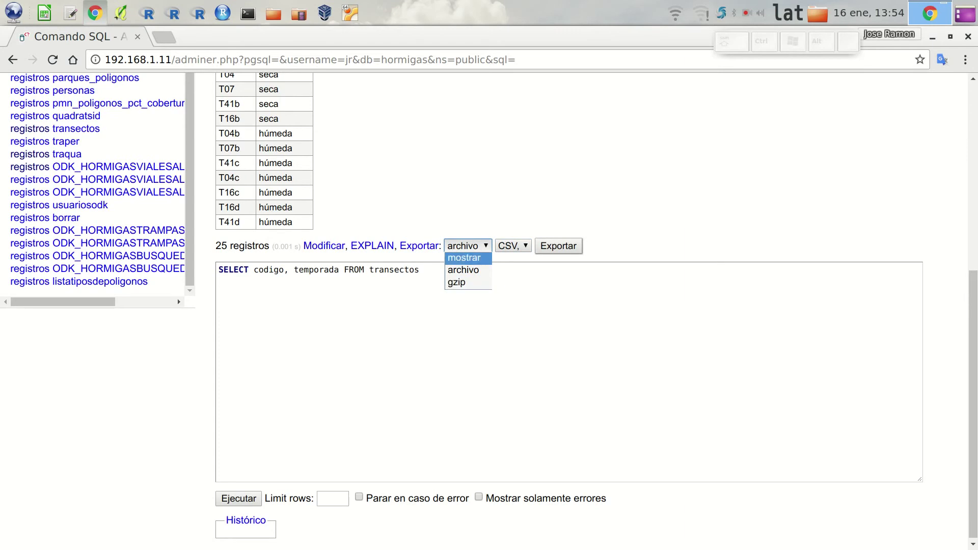
pyautogui.press('Return')
pyautogui.press('Tab')
pyautogui.hotkey('alt', 'Down')
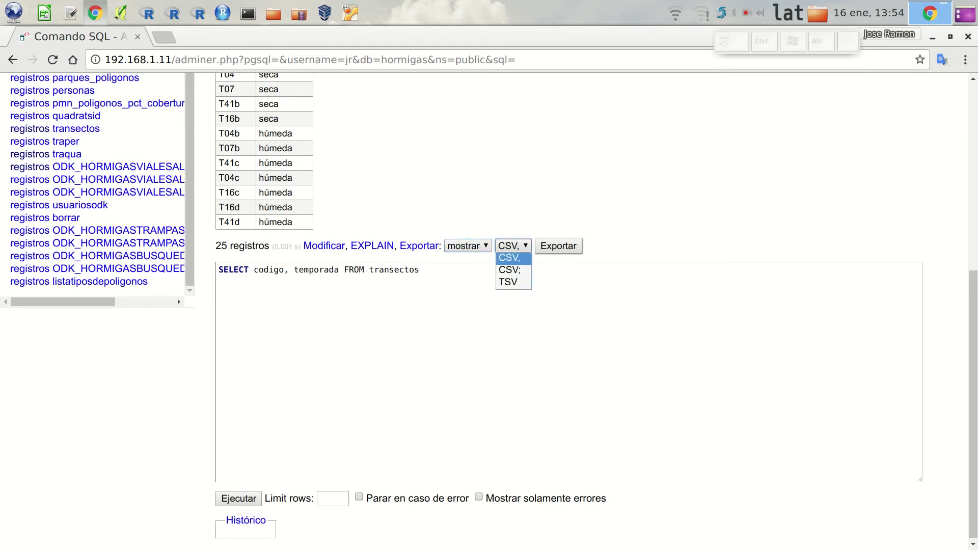
pyautogui.press('Return')
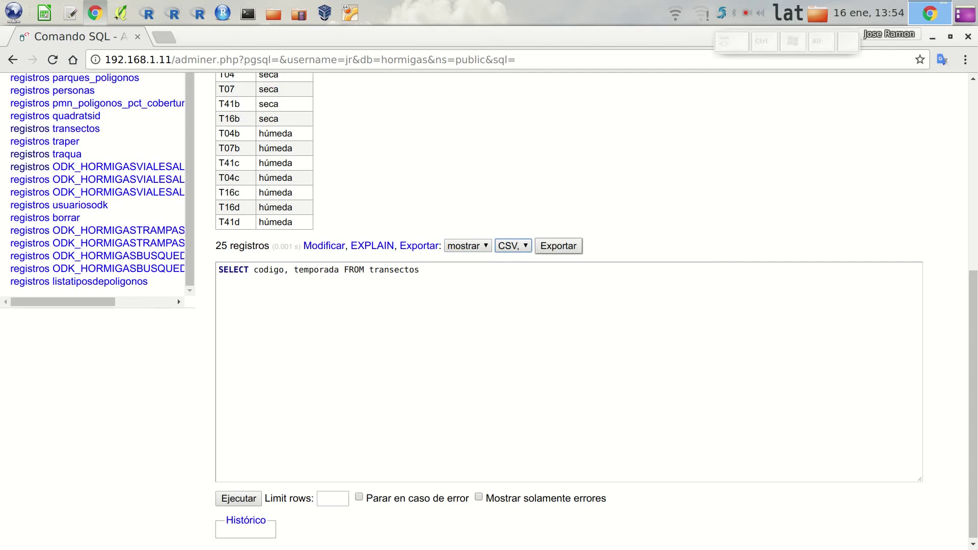
pyautogui.press('Tab')
pyautogui.press('Return')
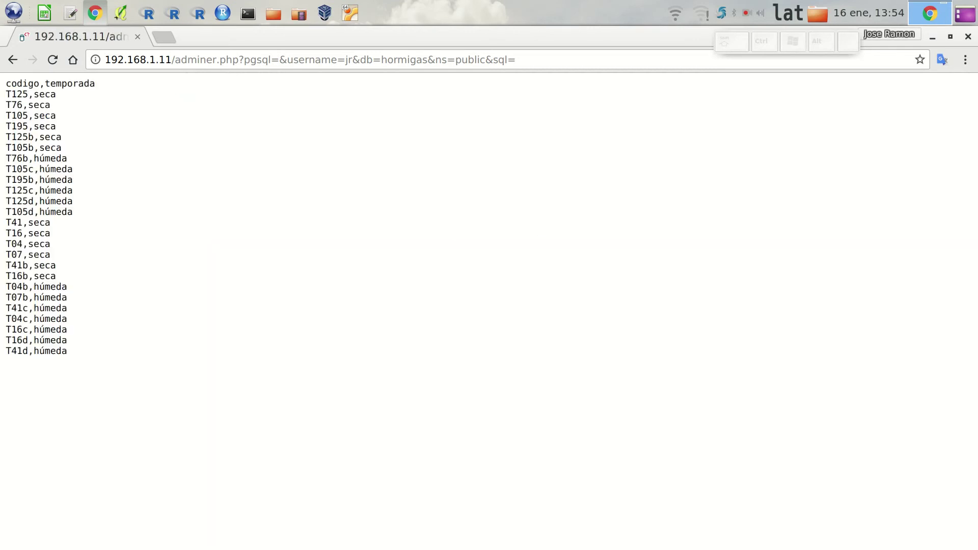
# Step: Select all the exported CSV text, without copying it, and go back to the SQL command page
pyautogui.moveTo(6, 81); pyautogui.dragTo(67, 352)
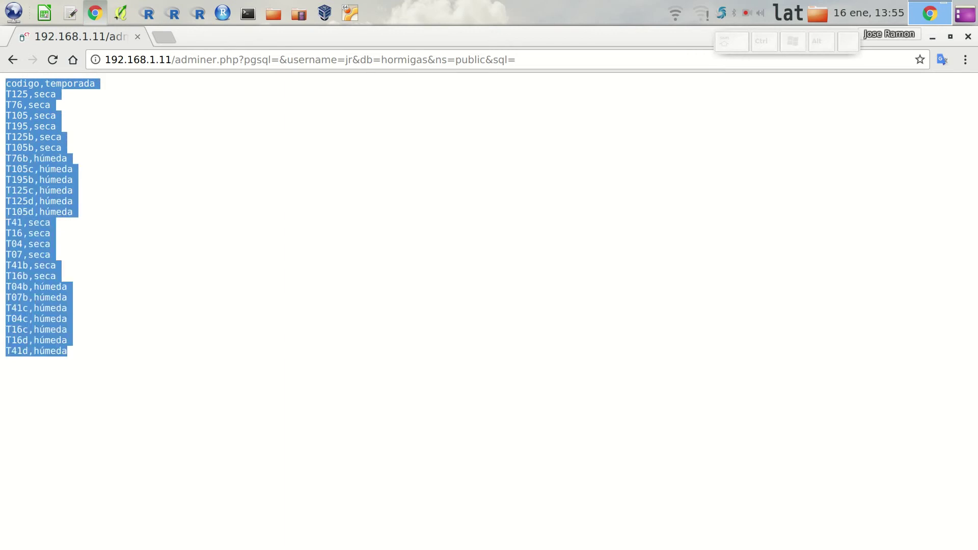
pyautogui.rightClick(29, 167)
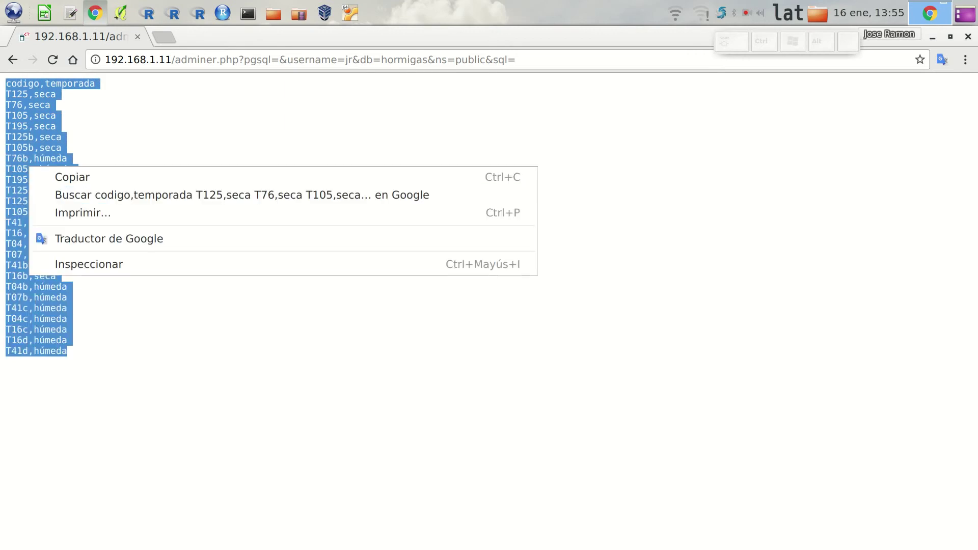
pyautogui.press('Escape')
pyautogui.click(13, 60)
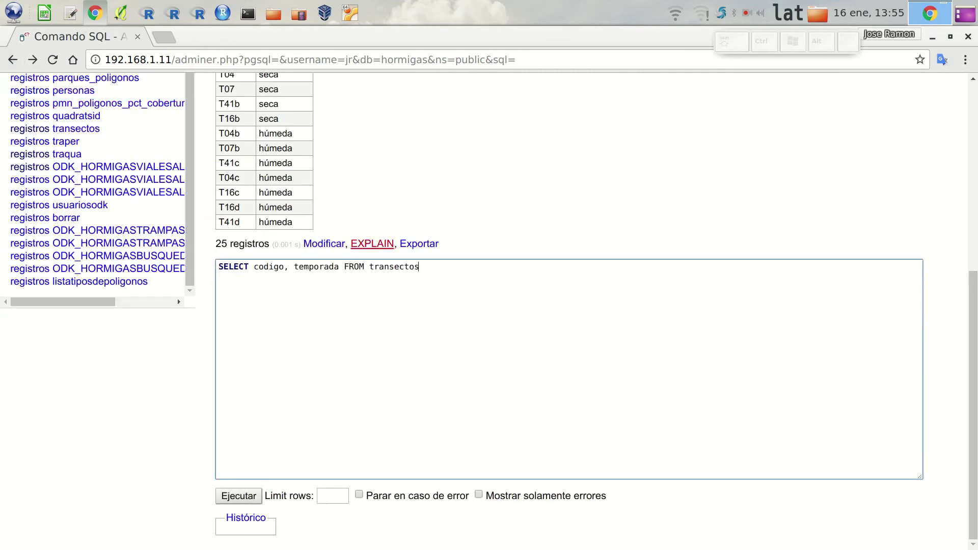
# Step: Export the query result as an archivo in comma-separated CSV format
pyautogui.click(419, 244)
pyautogui.click(468, 246)
pyautogui.click(461, 266)
pyautogui.click(558, 246)
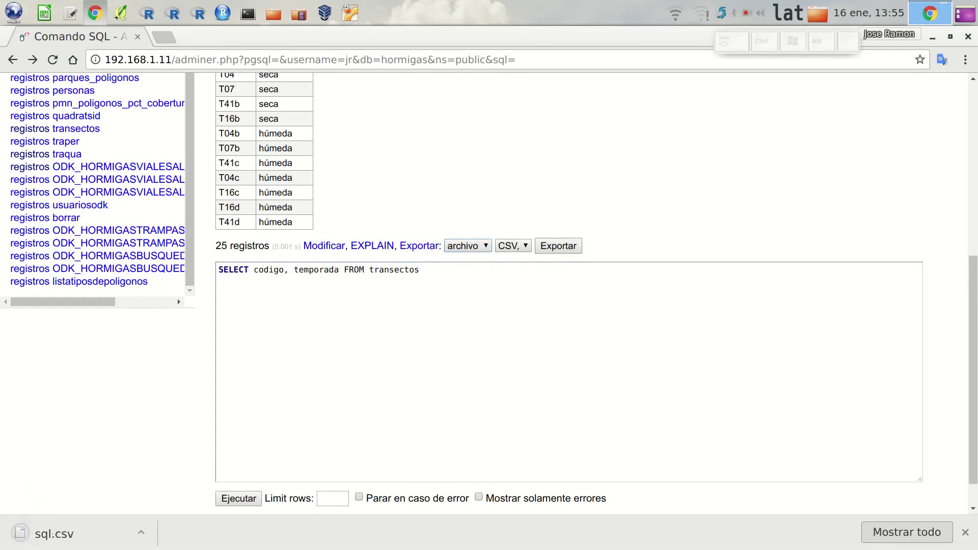
# Step: Show the downloaded sql.csv in its folder and open it in LibreOffice Calc with the proposed text import settings
pyautogui.click(147, 532)
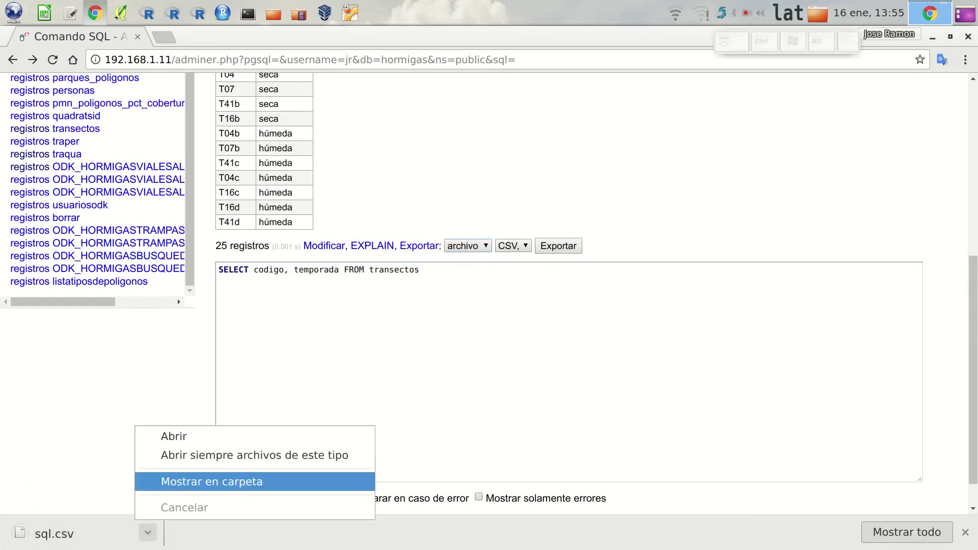
pyautogui.press('Return')
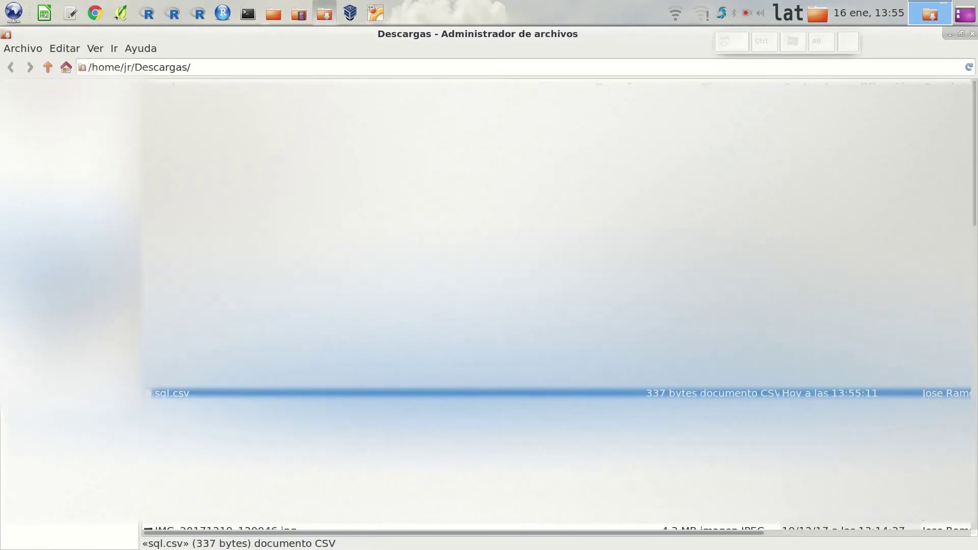
pyautogui.rightClick(187, 392)
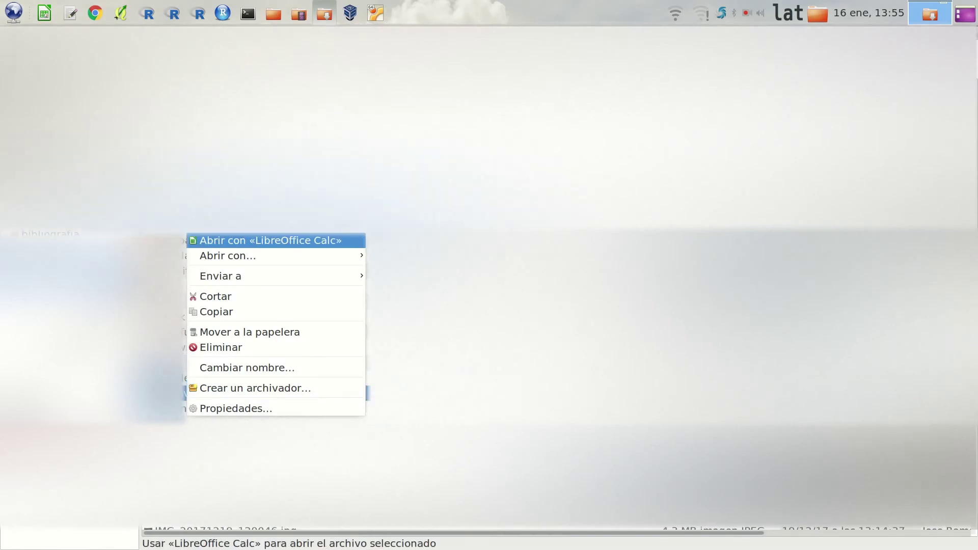
pyautogui.press('Return')
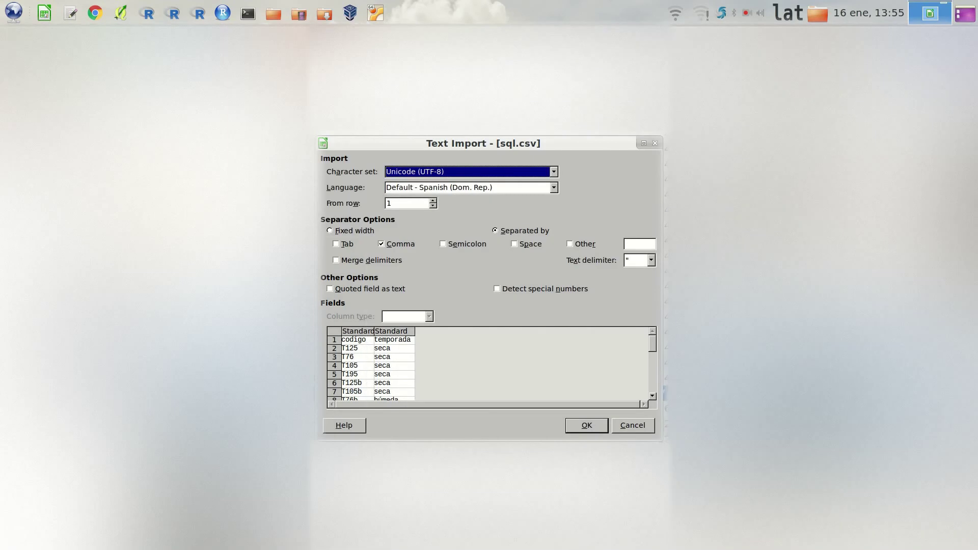
pyautogui.press('Return')
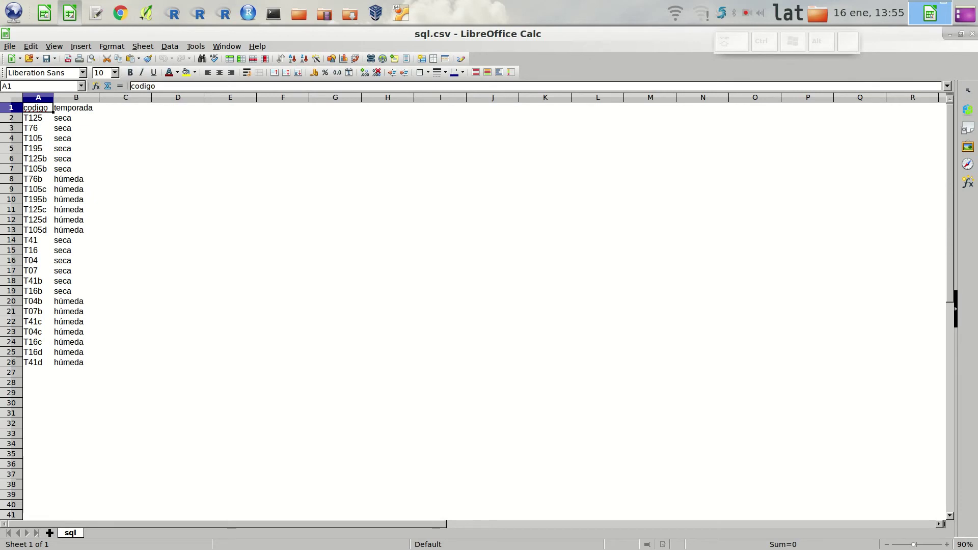
# Step: Close the sql.csv spreadsheet, switch back to Chrome and look over the query result and table list
pyautogui.click(6, 34)
pyautogui.click(23, 229)
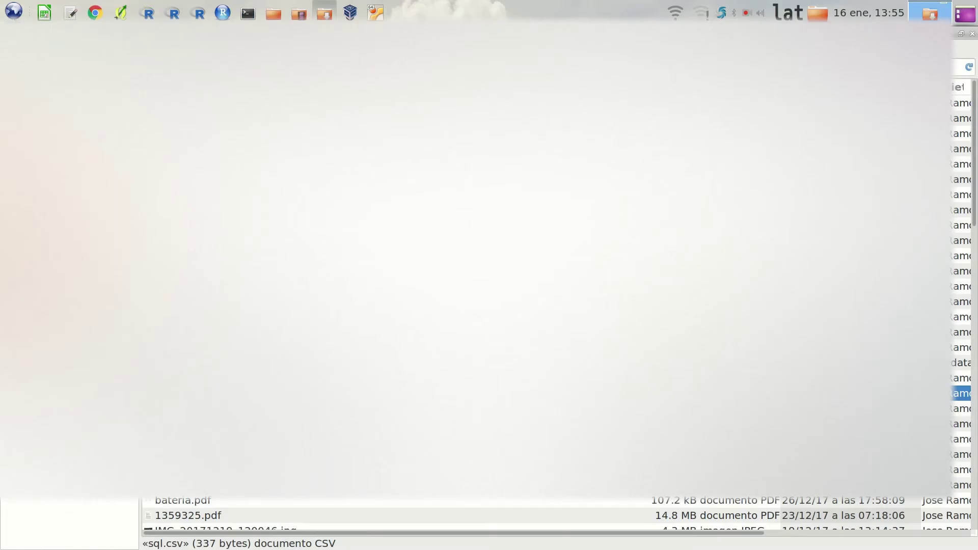
pyautogui.click(95, 13)
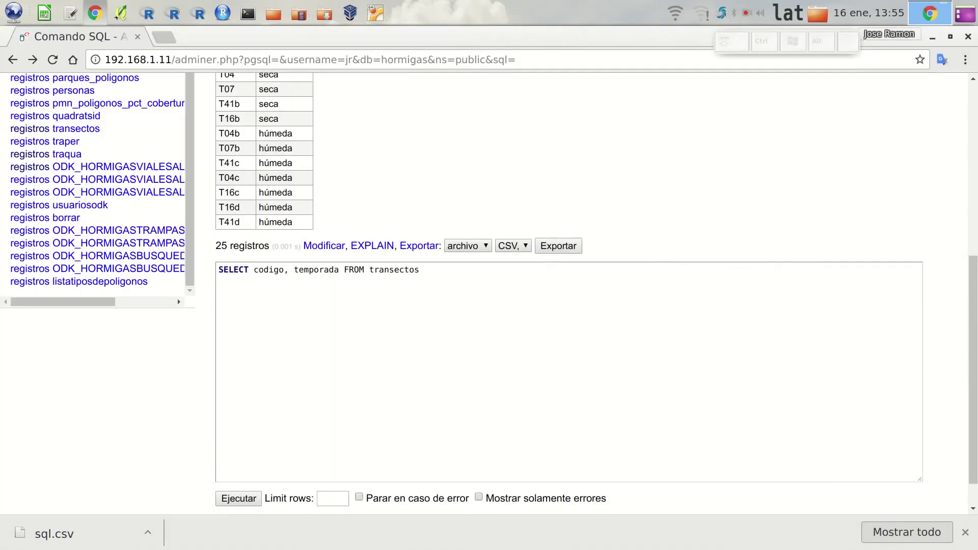
pyautogui.scroll(7, 489, 294)
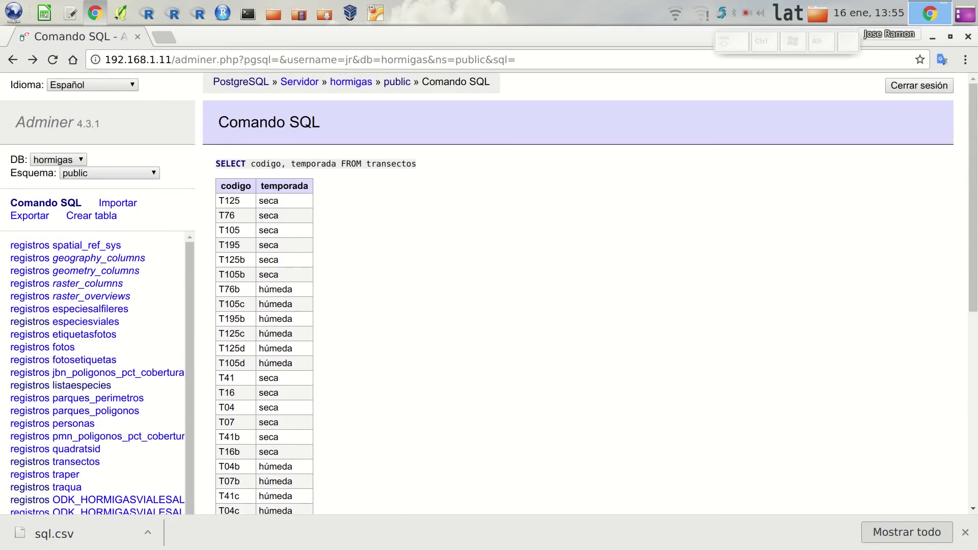
pyautogui.scroll(-5, 61, 326)
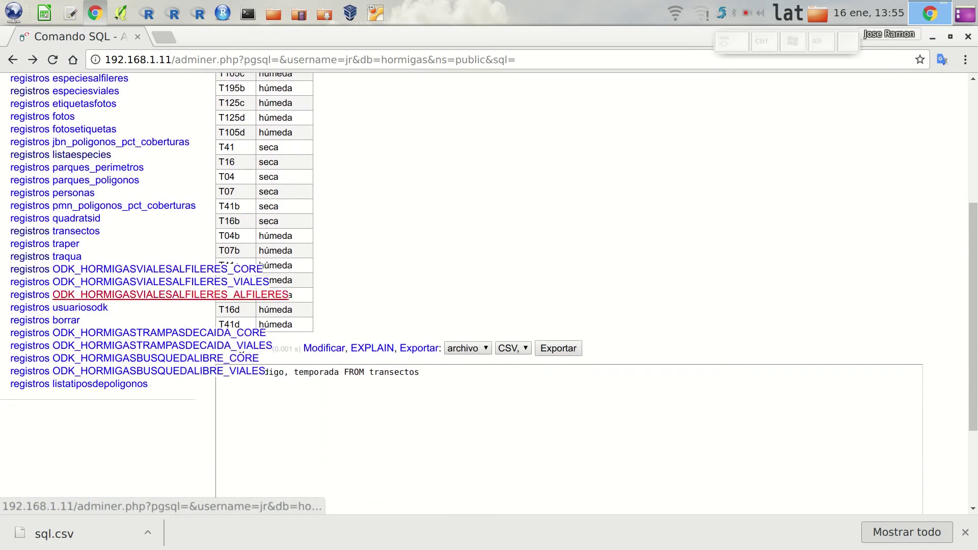
pyautogui.scroll(5, 162, 346)
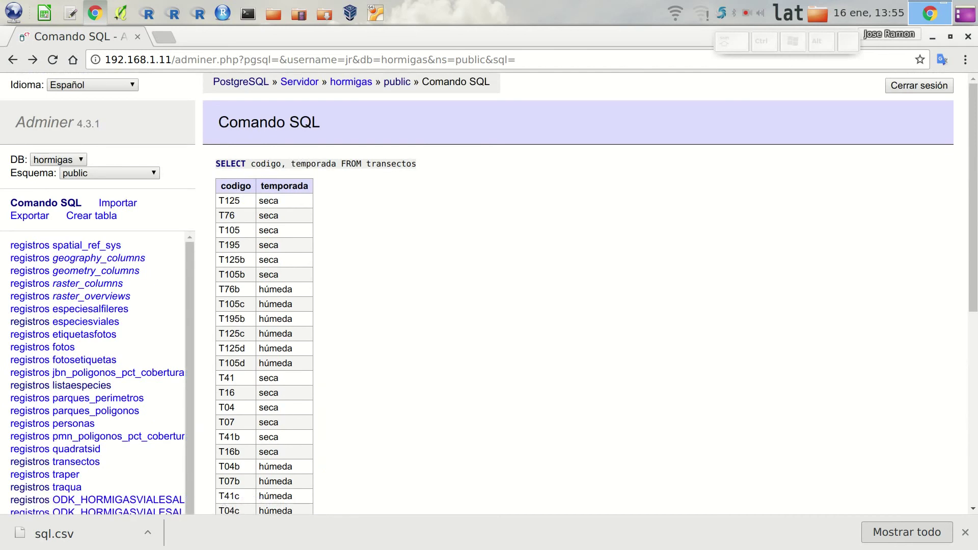
# Step: Open a blank SQL command and enter SELECT codigo, temporada
pyautogui.click(45, 202)
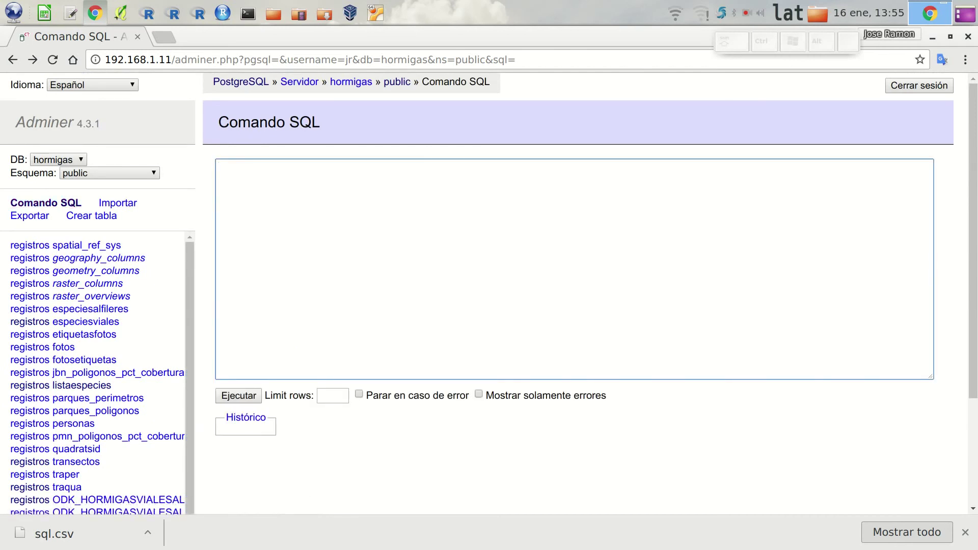
pyautogui.scroll(-2, 45, 203)
pyautogui.scroll(-1, 574, 285)
pyautogui.scroll(3, 575, 286)
pyautogui.write('SELECTT')
pyautogui.press('BackSpace')
pyautogui.write('codigo, temporada')
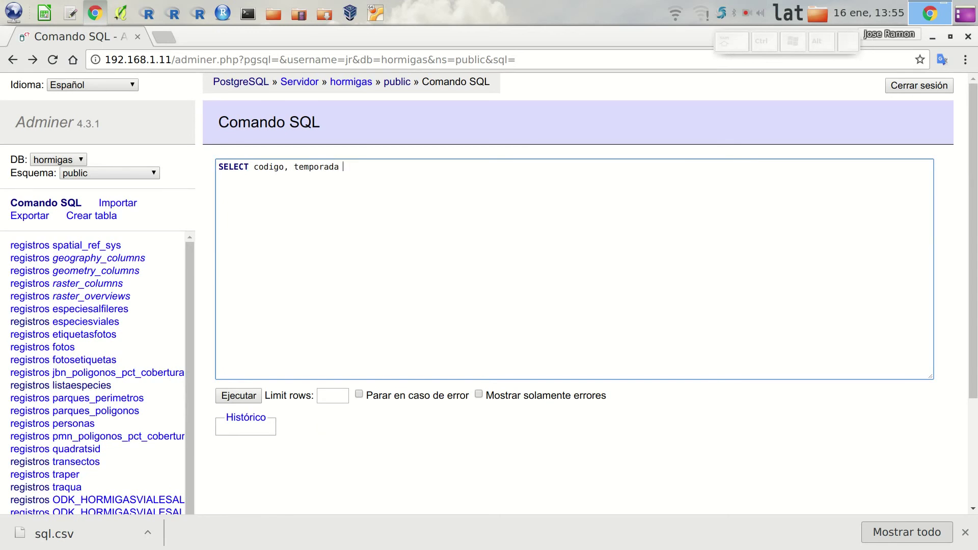
# Step: Insert the transectos name from the table list, precede it with FROM, run the query and look through the result
pyautogui.scroll(-3, 76, 310)
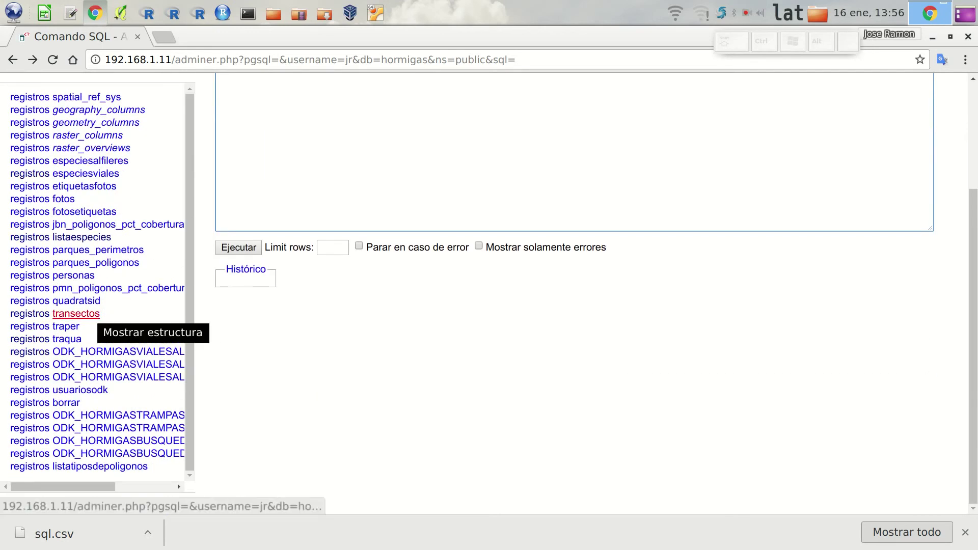
pyautogui.scroll(2, 76, 314)
pyautogui.moveTo(117, 313); pyautogui.dragTo(367, 98)
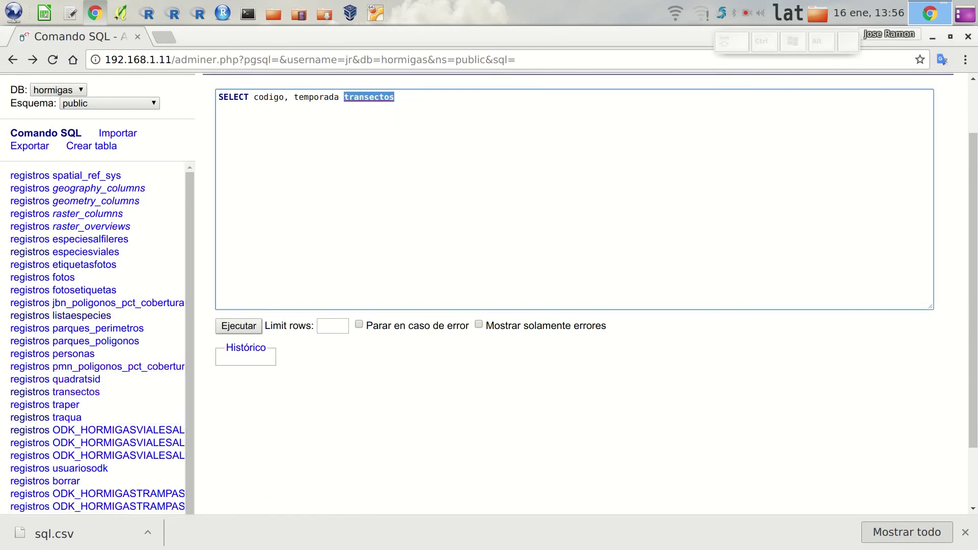
pyautogui.press('Left')
pyautogui.write('FROM')
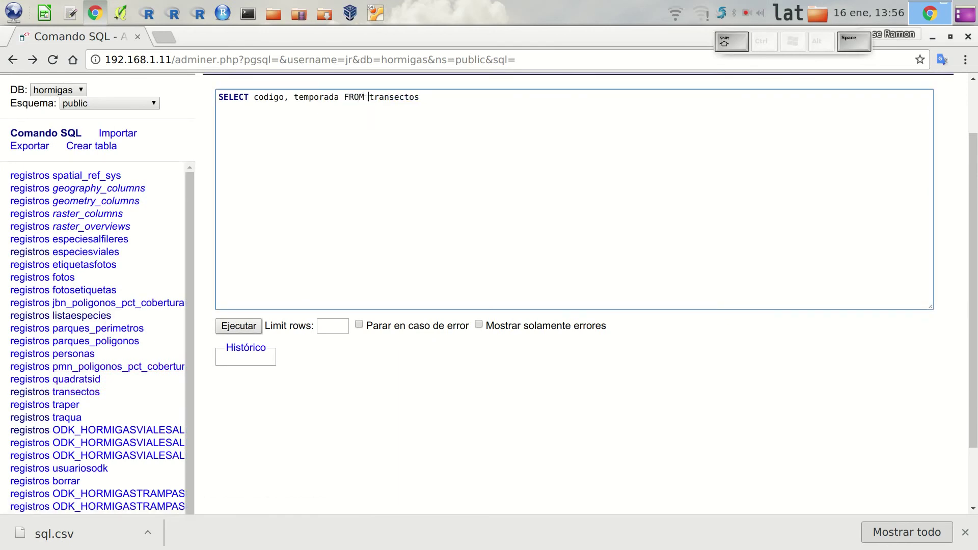
pyautogui.hotkey('ctrl', 'Return')
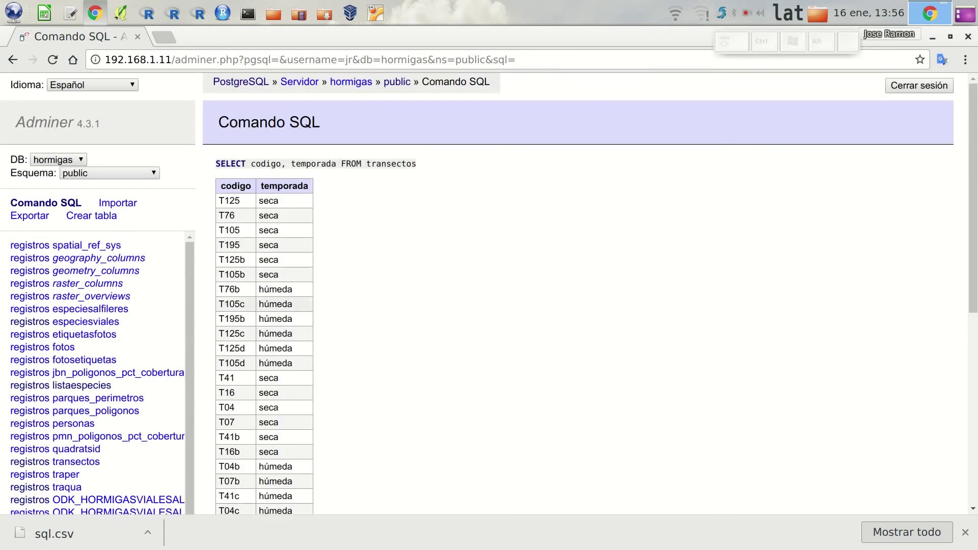
pyautogui.scroll(-5, 153, 311)
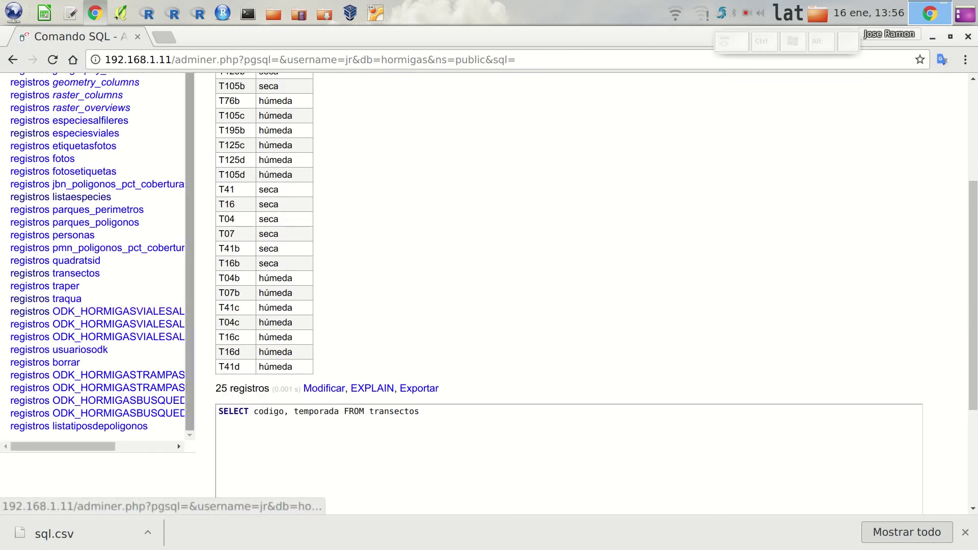
pyautogui.scroll(5, 153, 336)
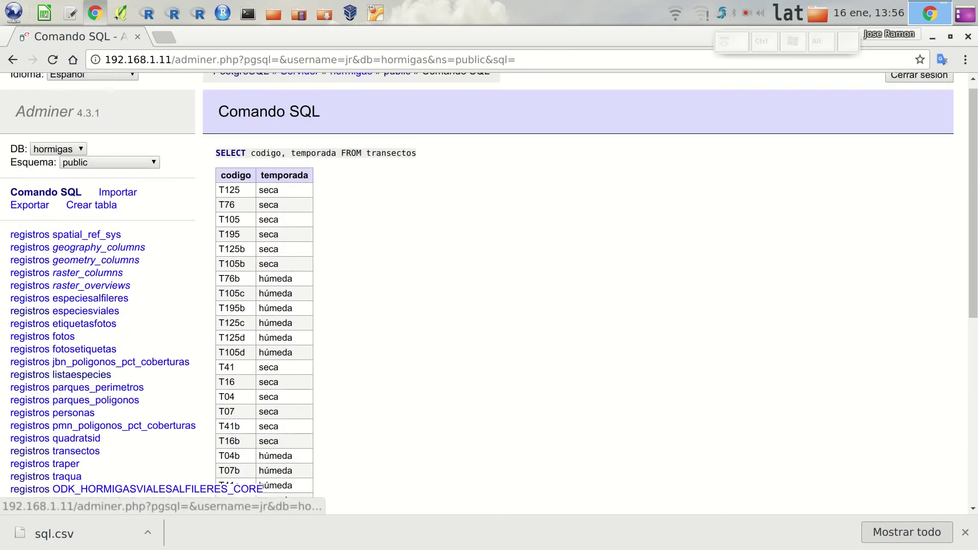
# Step: Open another blank SQL command and enter SELECT * FROM
pyautogui.click(46, 203)
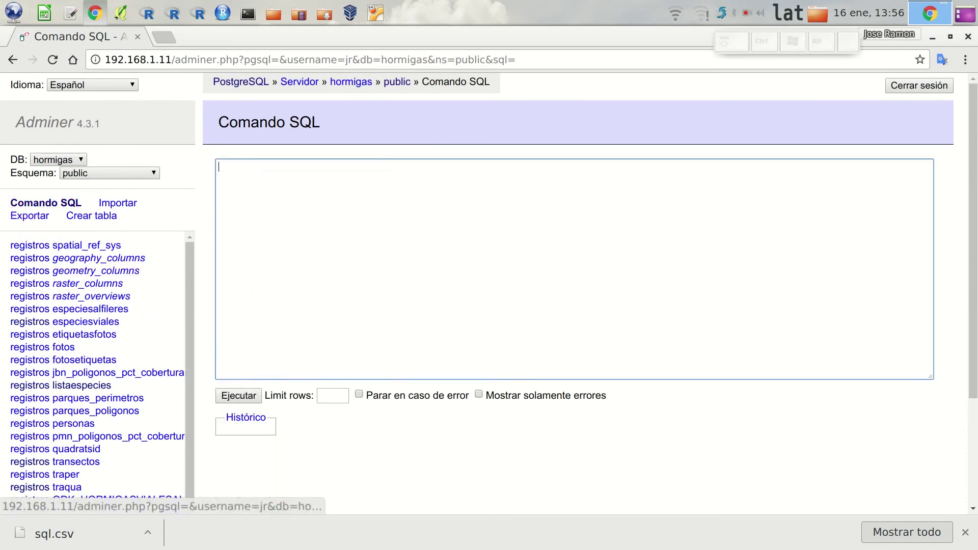
pyautogui.write('SELECT')
pyautogui.write('FROm')
pyautogui.press('BackSpace')
pyautogui.write('M')
# Step: Insert the table name ODK_HORMIGASVIALESALFILERES_CORE from the table list after FROM and enclose it in double quotes
pyautogui.scroll(-3, 30, 367)
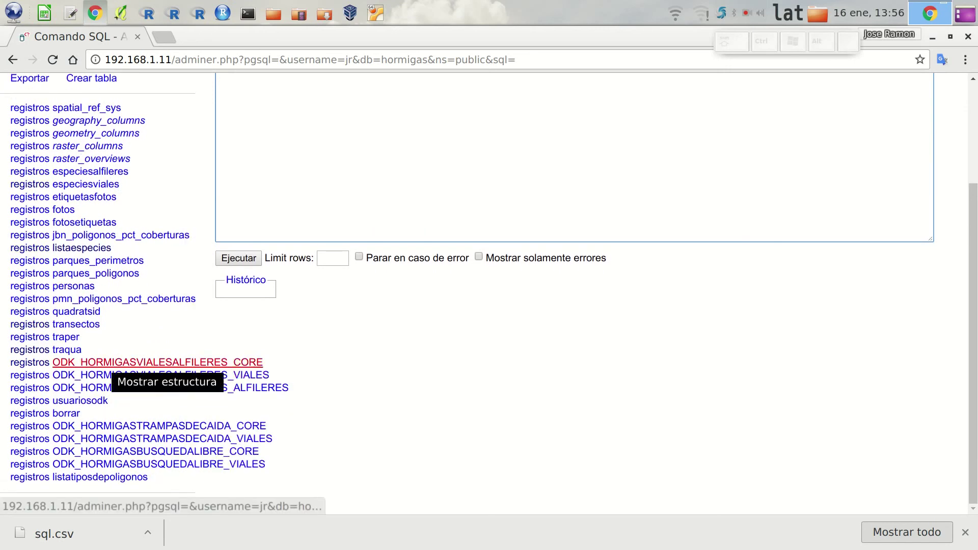
pyautogui.moveTo(115, 363); pyautogui.dragTo(406, 169)
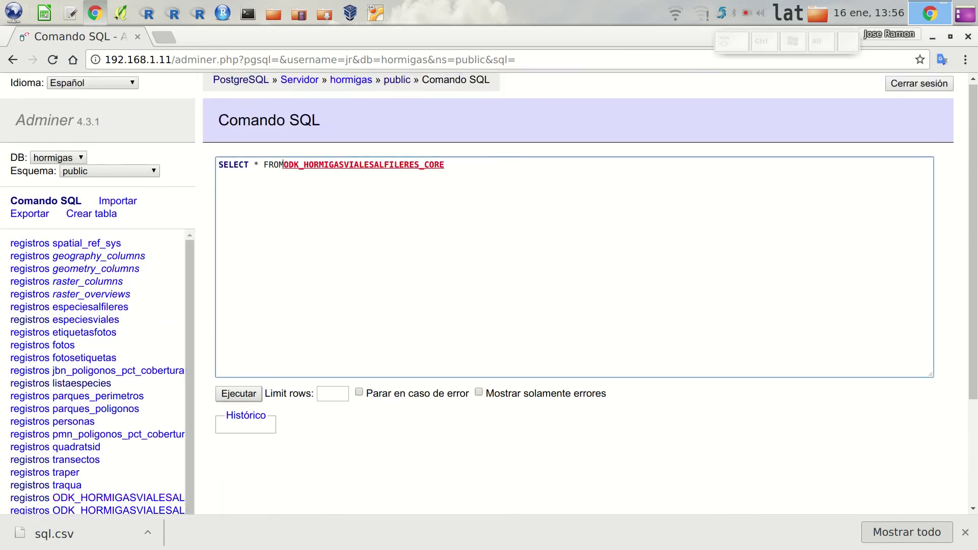
pyautogui.press('Left')
pyautogui.write('"')
pyautogui.press('End')
pyautogui.write('"')
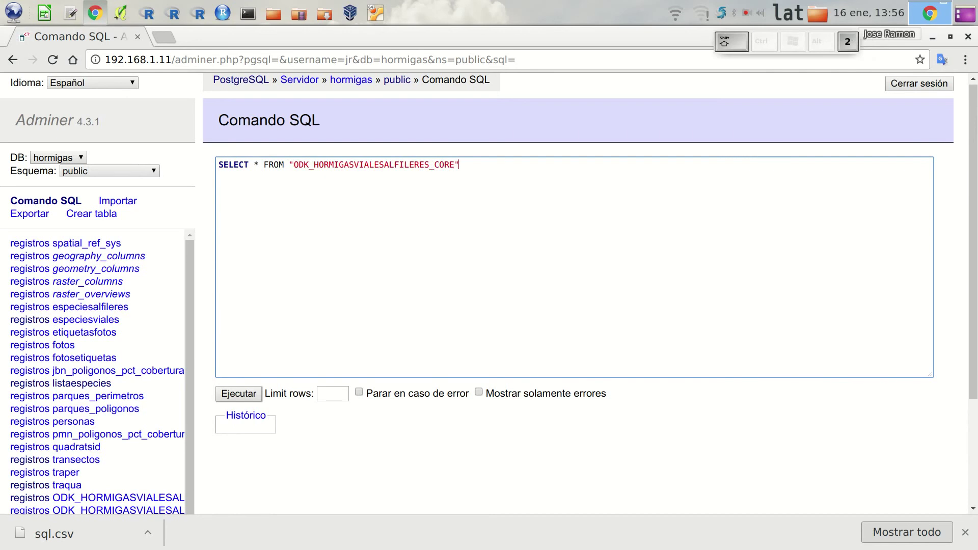
# Step: Run the query on ODK_HORMIGASVIALESALFILERES_CORE and look through its columns and rows down to the end of the result
pyautogui.hotkey('ctrl', 'Return')
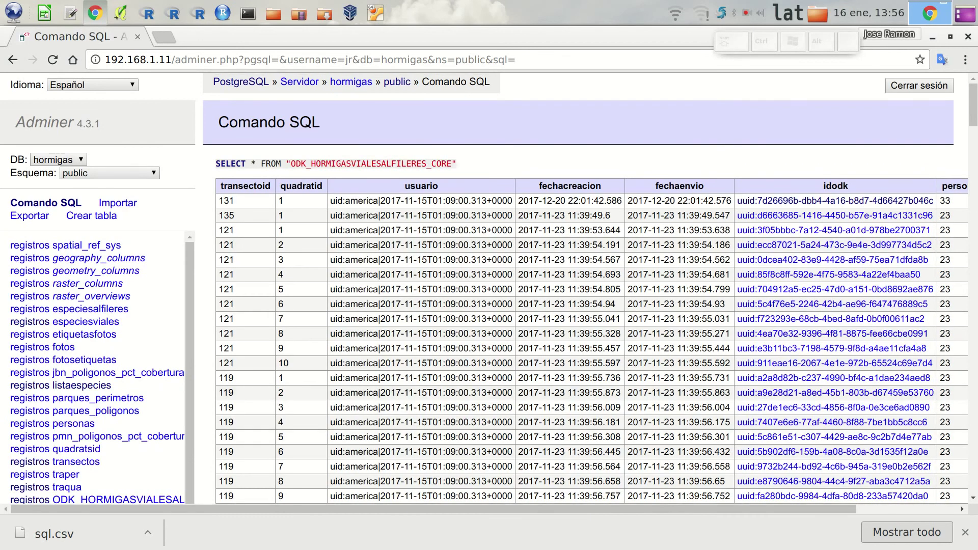
pyautogui.hscroll(3, 489, 331)
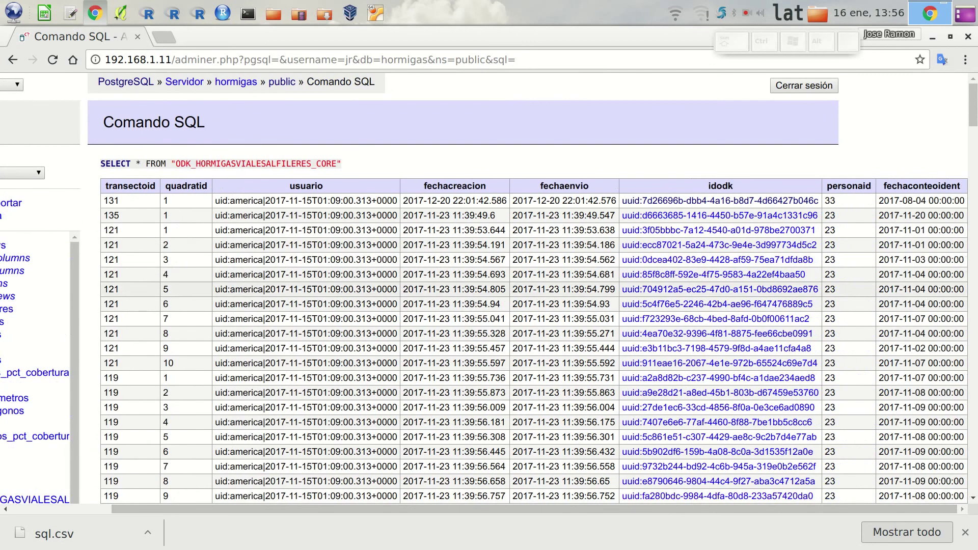
pyautogui.scroll(-4, 489, 286)
pyautogui.scroll(4, 489, 285)
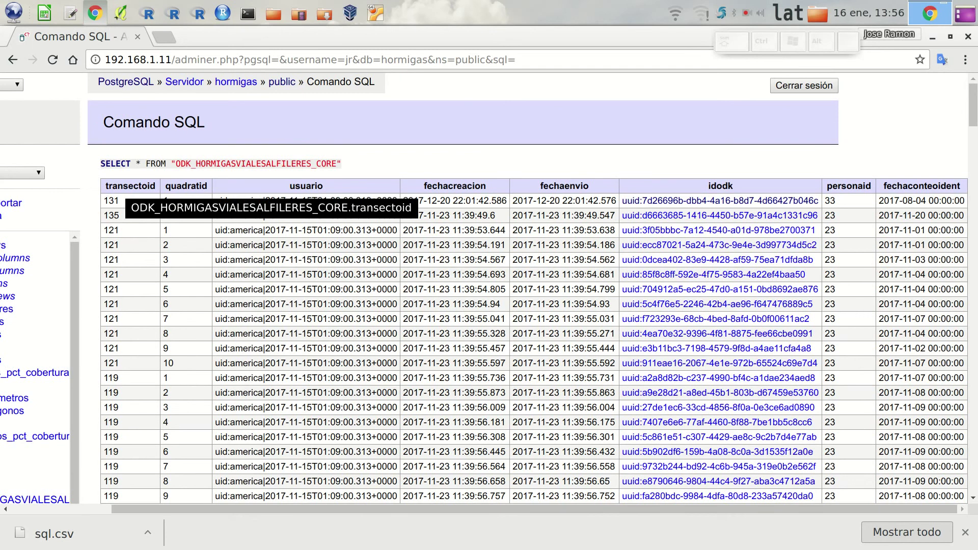
pyautogui.scroll(-20, 489, 288)
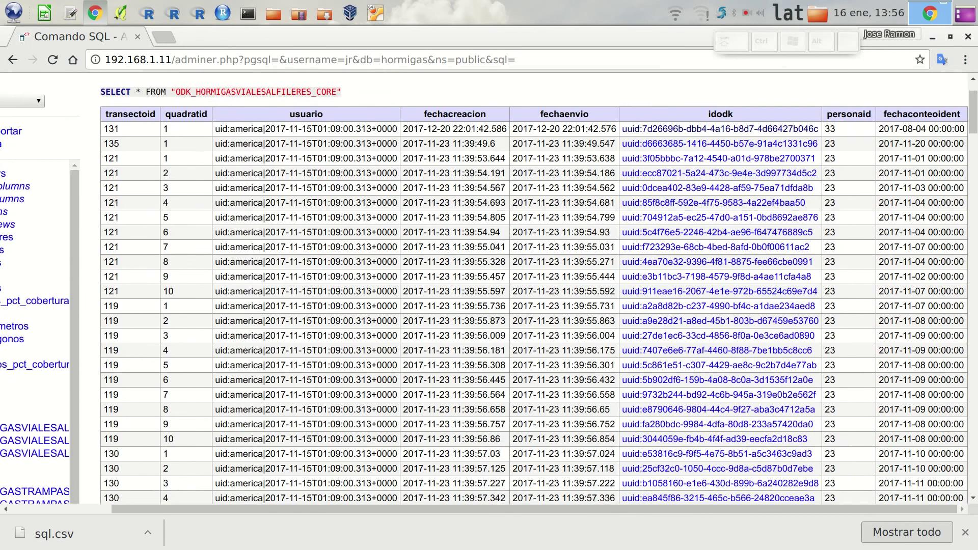
pyautogui.scroll(-20, 489, 287)
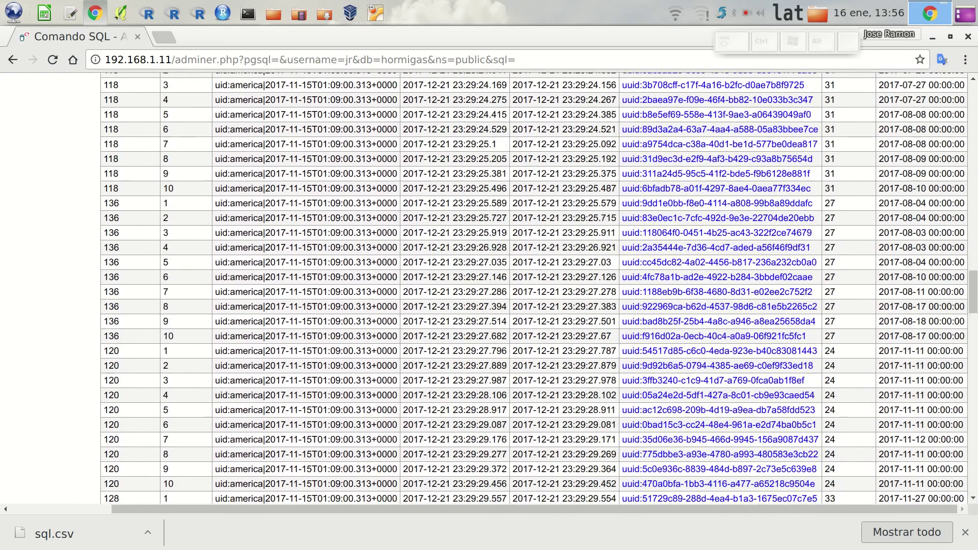
pyautogui.scroll(-4, 489, 287)
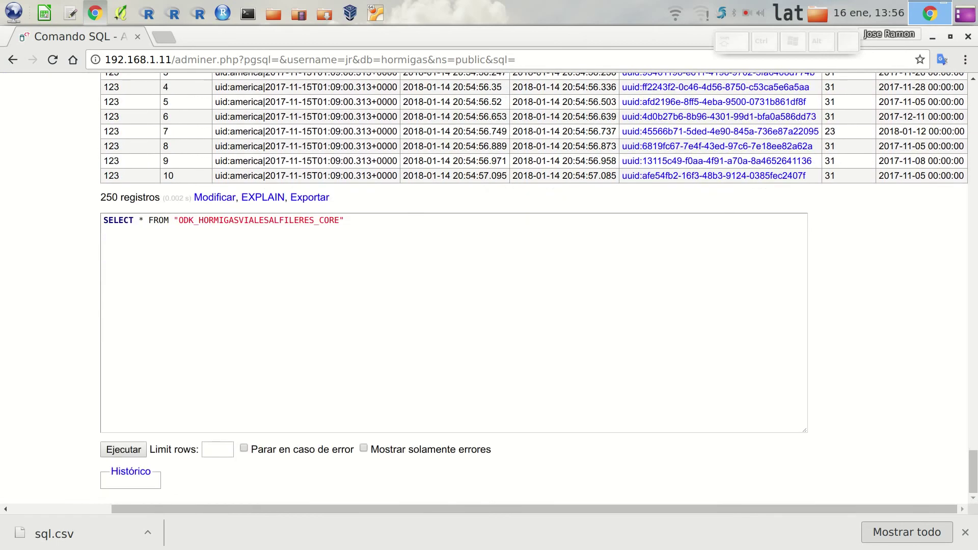
# Step: Add a second line to the query that starts the join: INNER JOIN transectos ON transectos.transectoid=
pyautogui.click(344, 220)
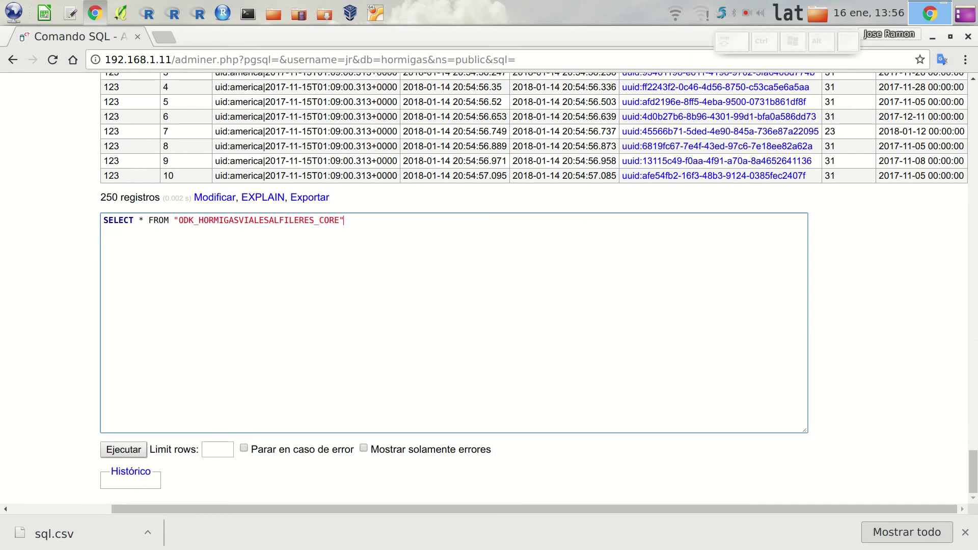
pyautogui.press('Return')
pyautogui.write('INNER JOIN ')
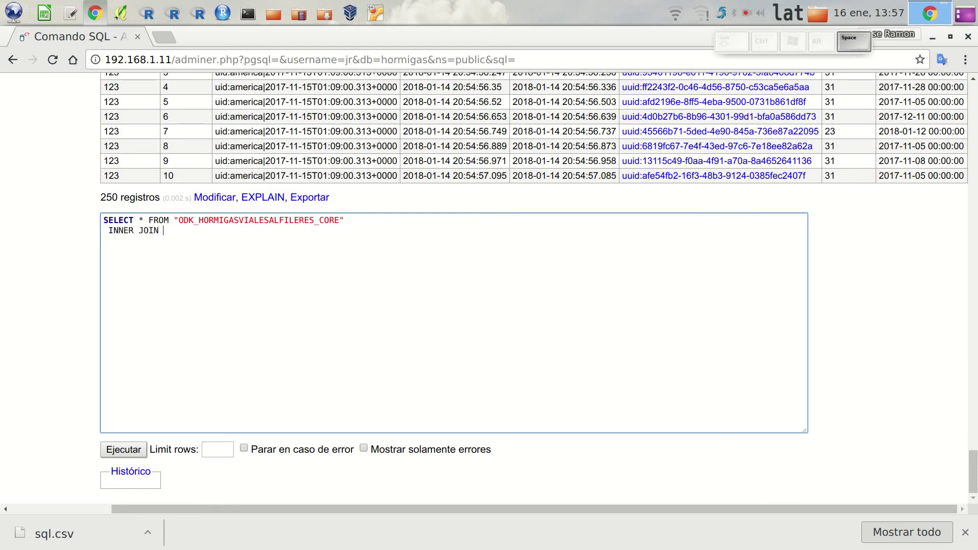
pyautogui.write('transe')
pyautogui.press('BackSpace')
pyautogui.write('s')
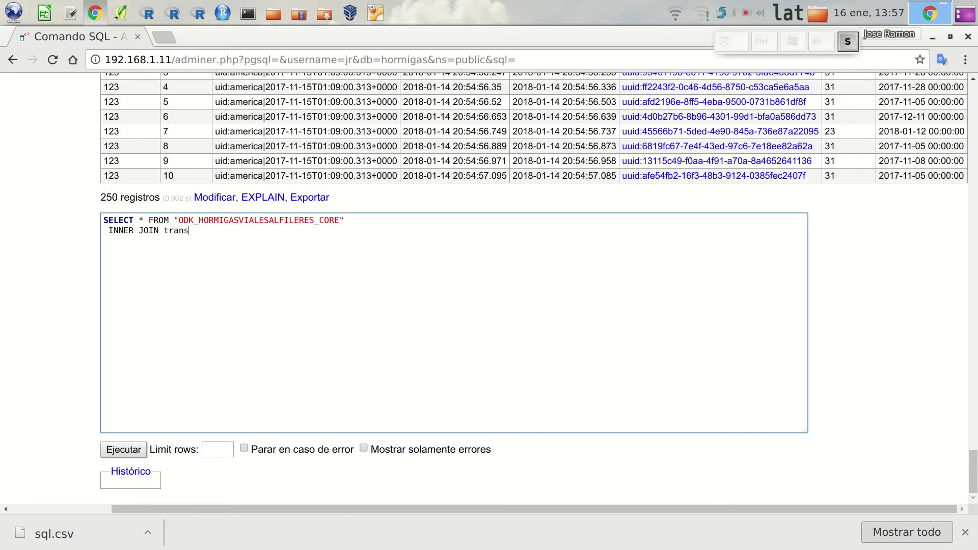
pyautogui.write('ectos ON')
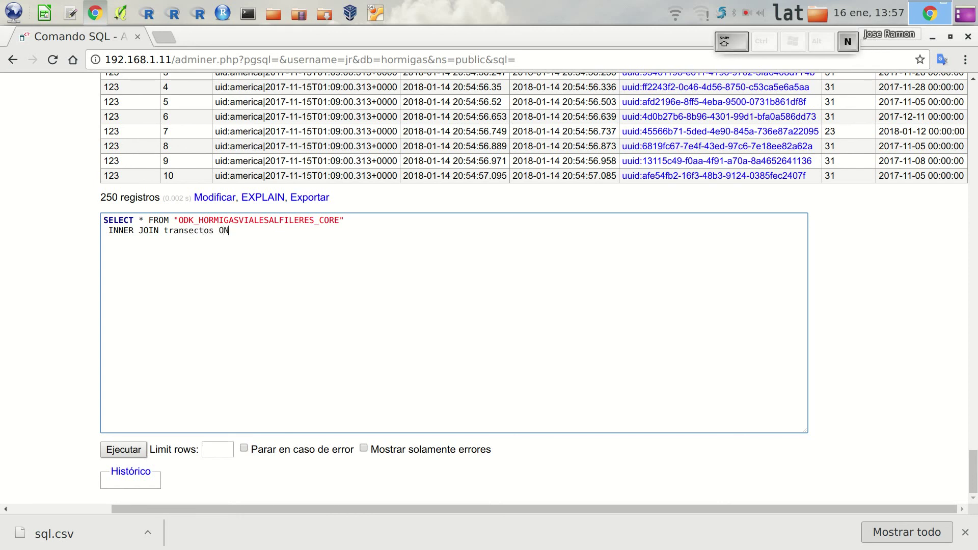
pyautogui.write(' transec')
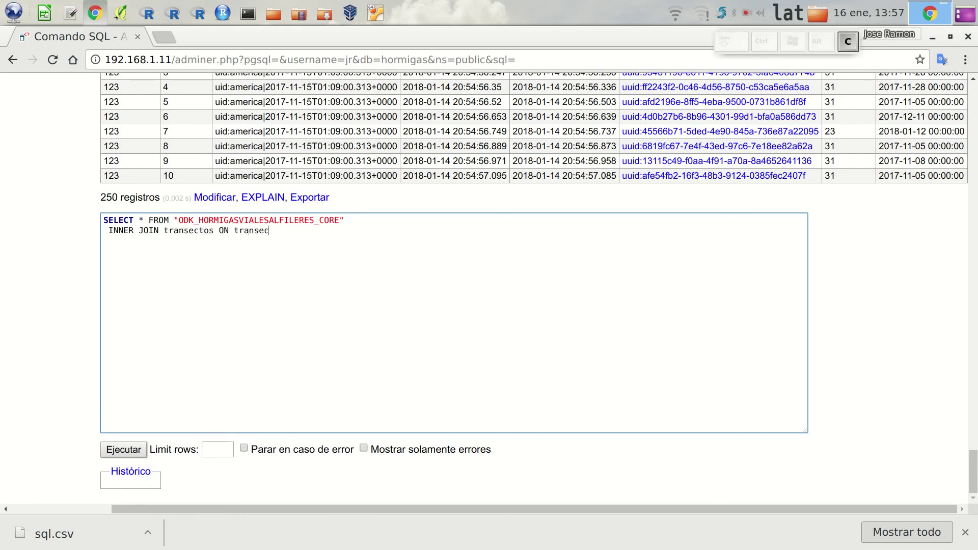
pyautogui.write('tos.transectoid=tran')
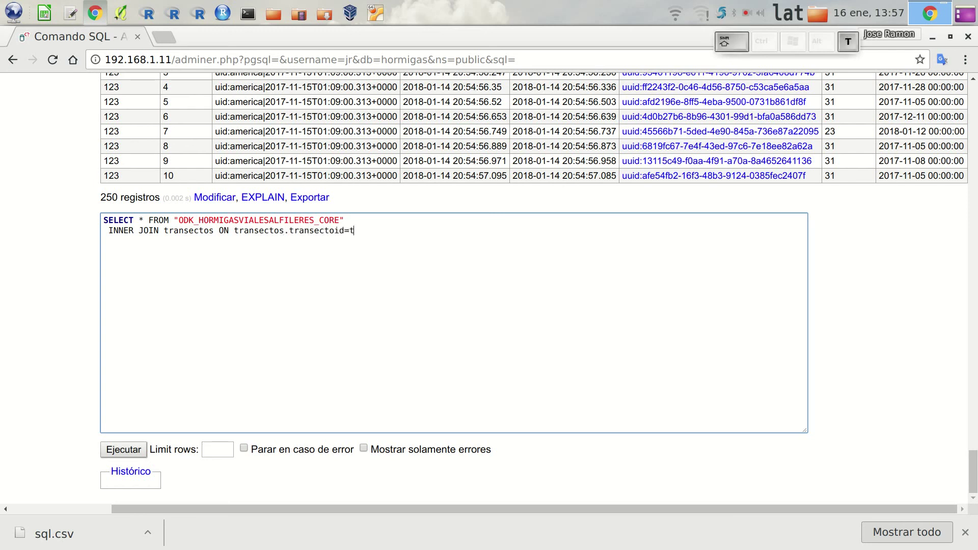
# Step: Give the ODK_HORMIGASVIALESALFILERES_CORE table the alias core and complete the join condition with core.transectoid
pyautogui.press('BackSpace')
pyautogui.press('BackSpace')
pyautogui.press('BackSpace')
pyautogui.press('BackSpace')
pyautogui.press('Up')
pyautogui.write('core')
pyautogui.press('Down')
pyautogui.press('End')
pyautogui.write('core.')
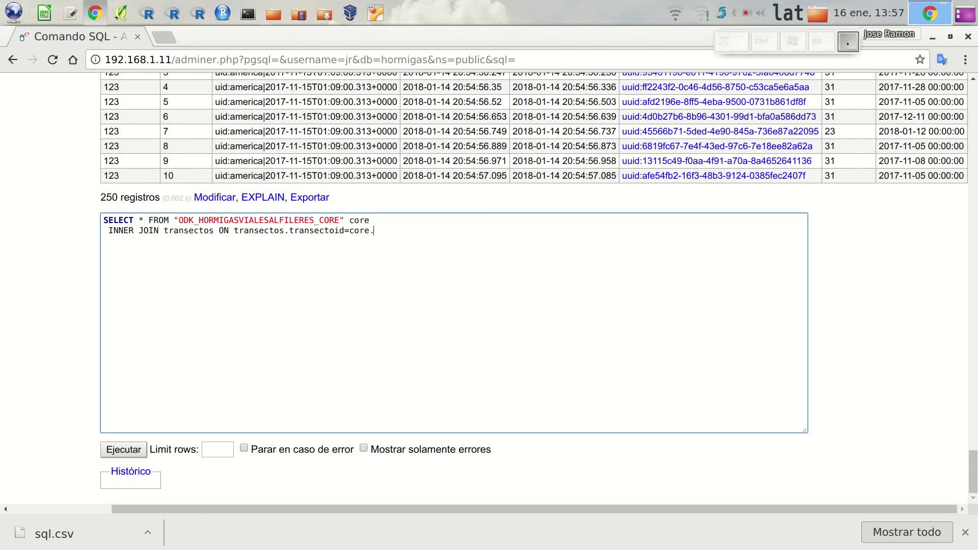
pyautogui.write('transectoid')
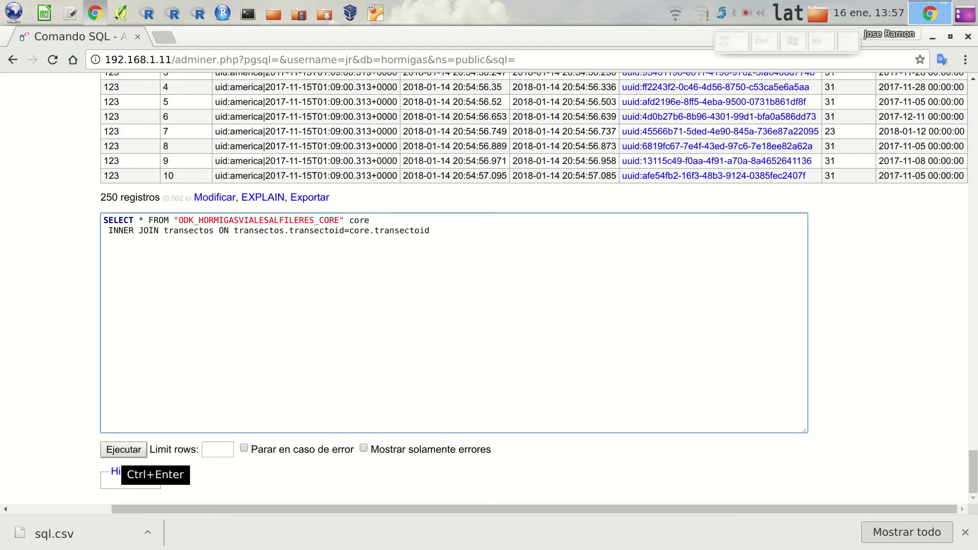
# Step: Run the joined query and examine the columns of both tables across the full width of the result
pyautogui.click(123, 449)
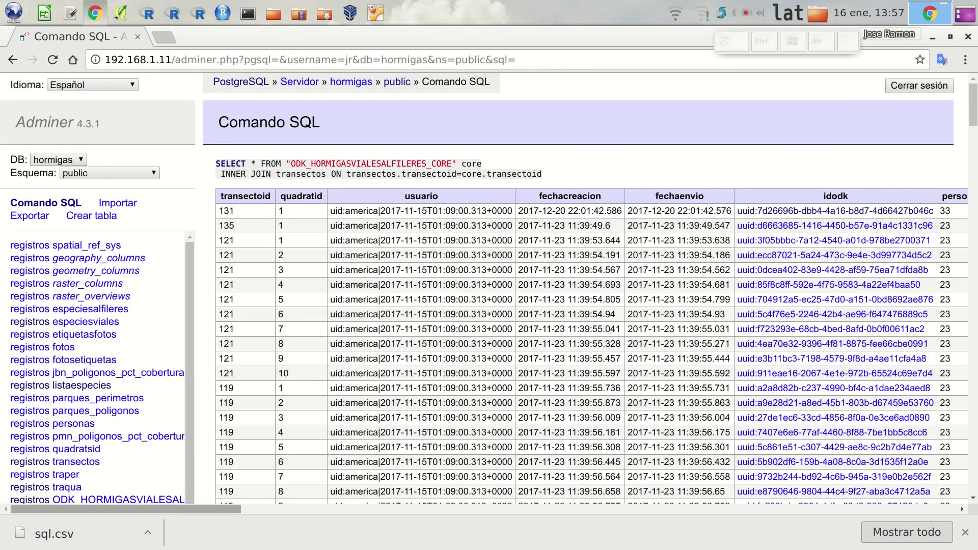
pyautogui.hscroll(1, 484, 347)
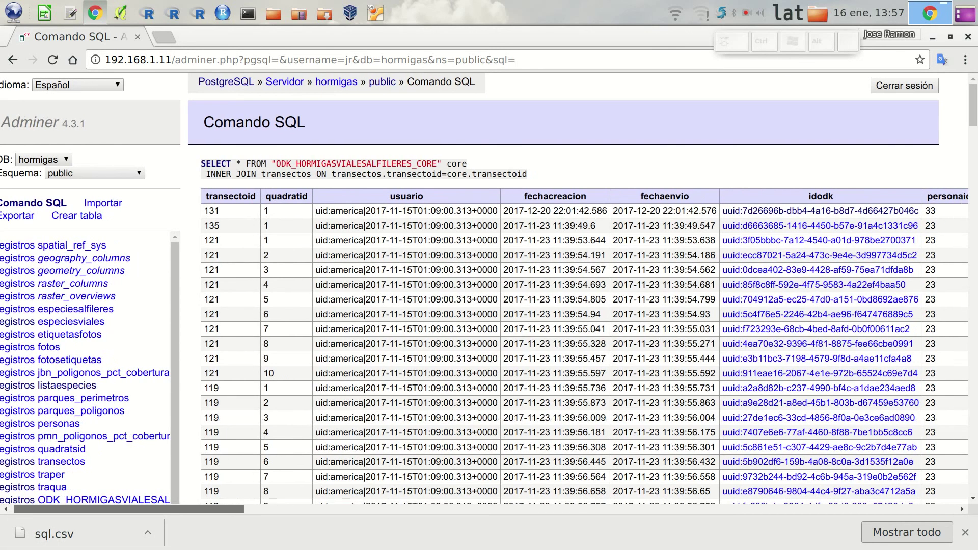
pyautogui.hscroll(6, 484, 347)
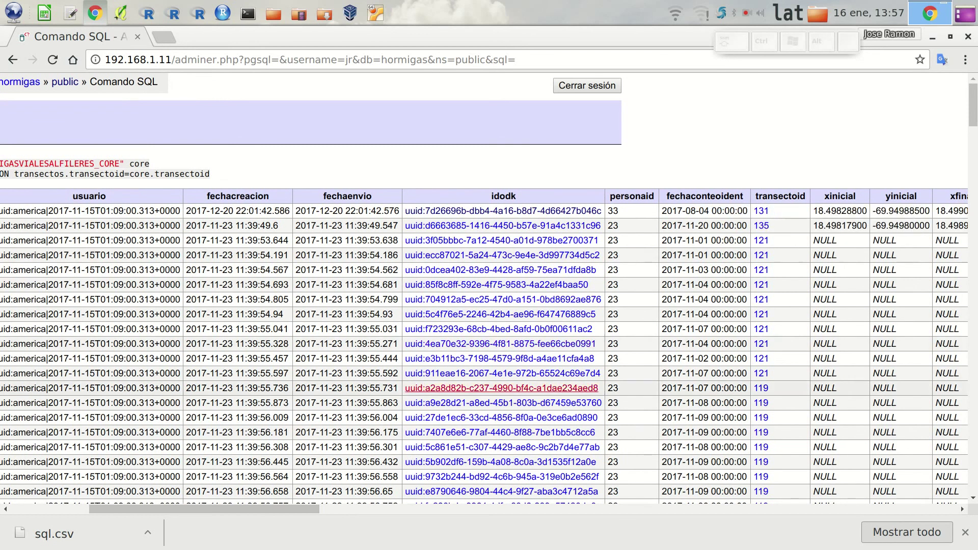
pyautogui.hscroll(-6, 484, 346)
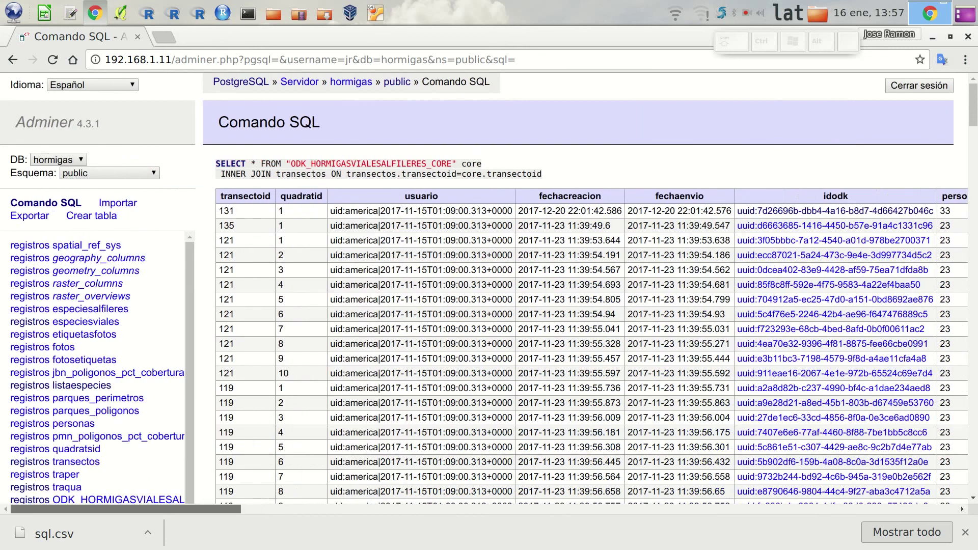
pyautogui.hscroll(6, 484, 346)
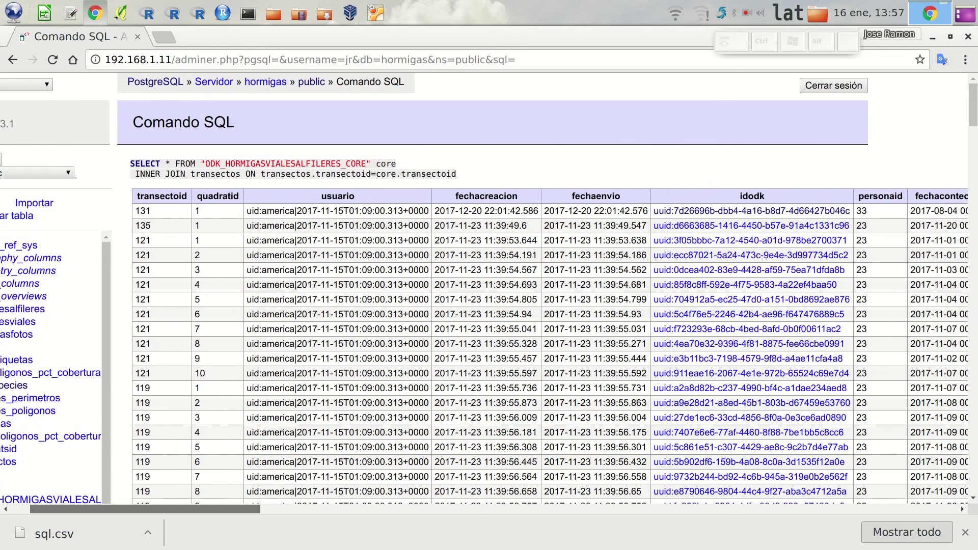
pyautogui.hscroll(3, 484, 346)
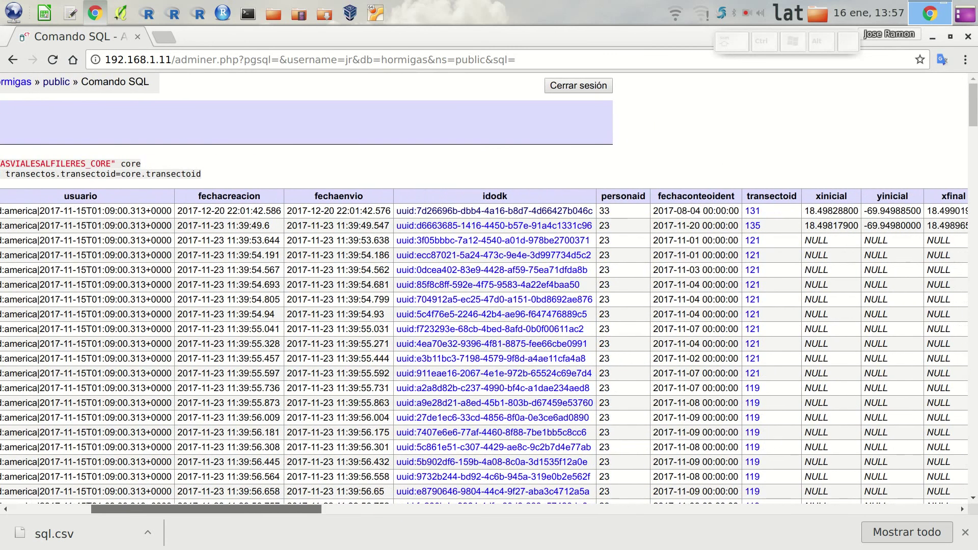
pyautogui.hscroll(4, 484, 346)
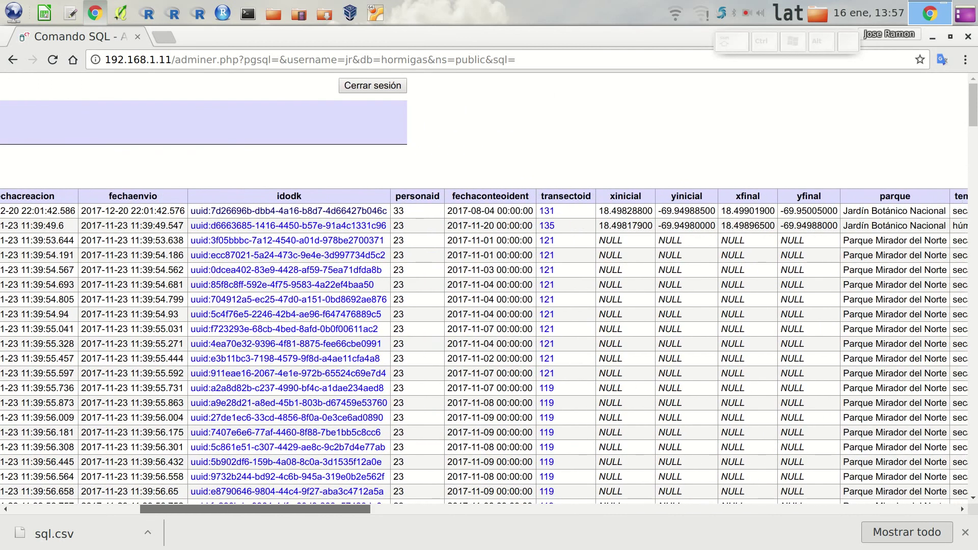
pyautogui.hscroll(1, 484, 346)
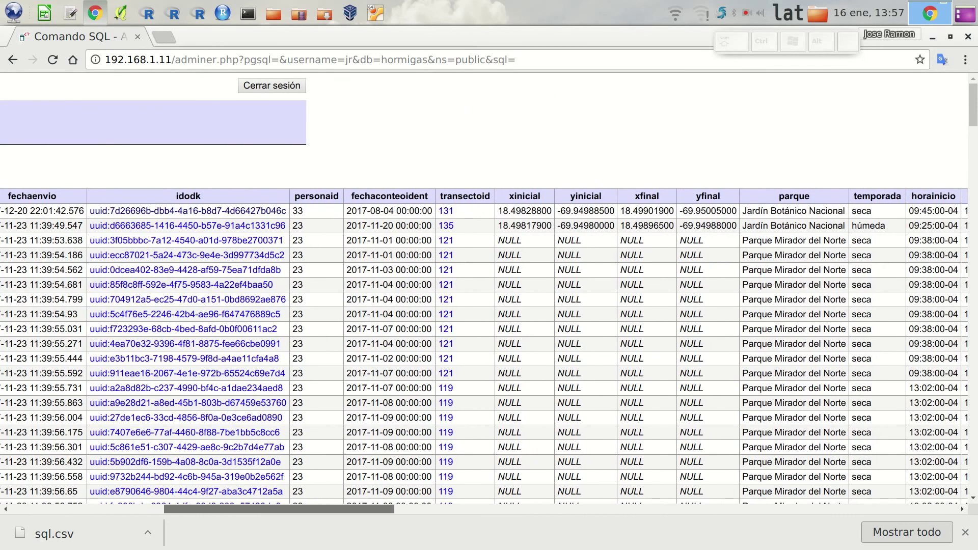
pyautogui.hscroll(8, 484, 346)
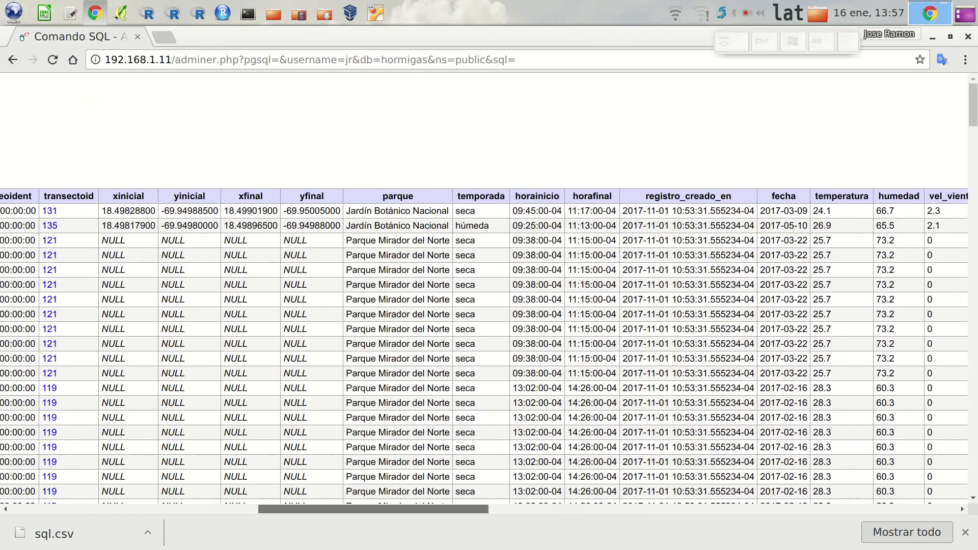
pyautogui.hscroll(16, 484, 346)
pyautogui.hscroll(10, 484, 346)
pyautogui.hscroll(-20, 483, 347)
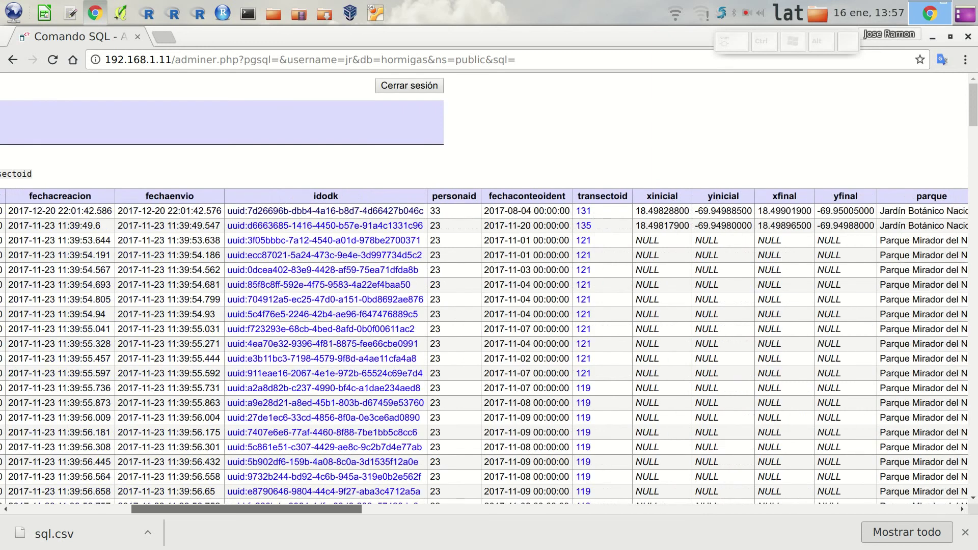
pyautogui.hscroll(-9, 484, 347)
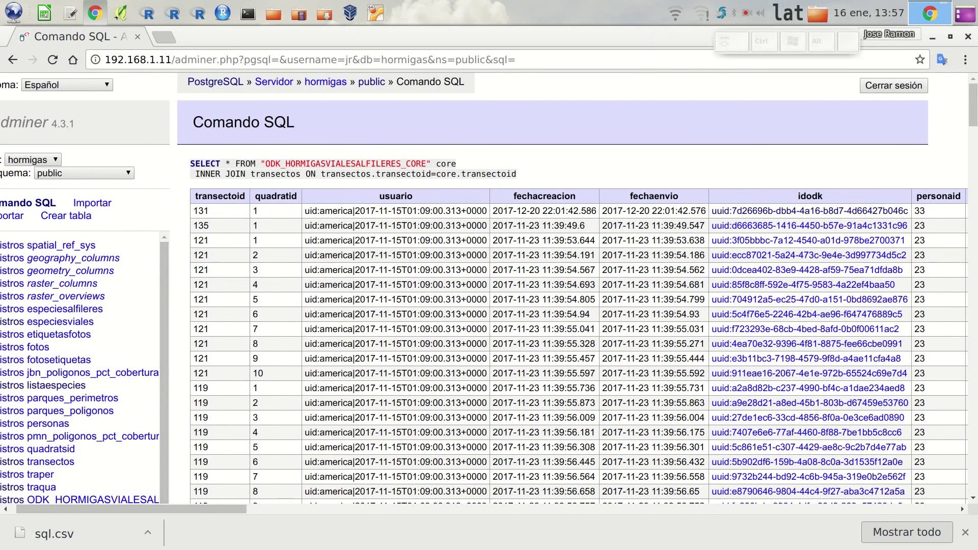
# Step: Return to the query editor below the joined result and place the cursor at the end of the join condition
pyautogui.scroll(-15, 579, 288)
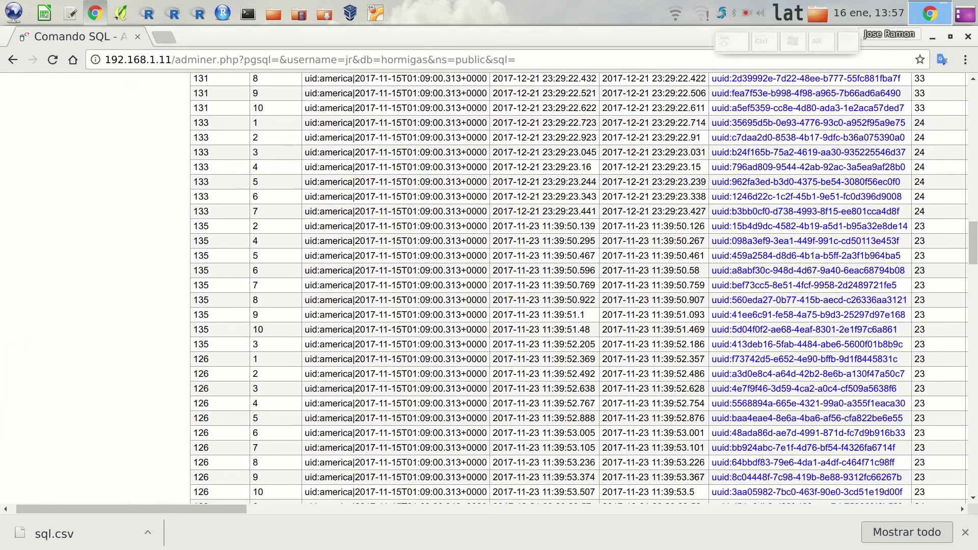
pyautogui.scroll(-10, 578, 288)
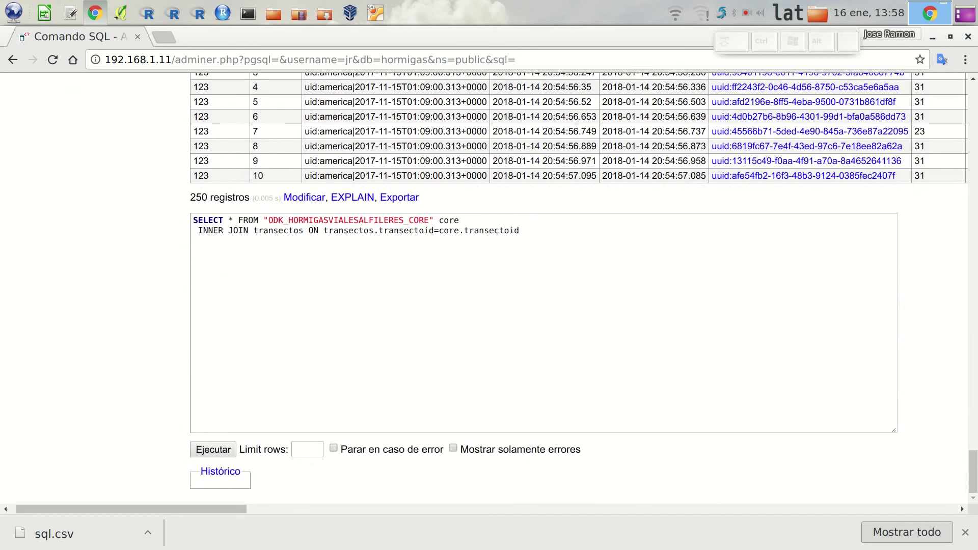
pyautogui.click(525, 231)
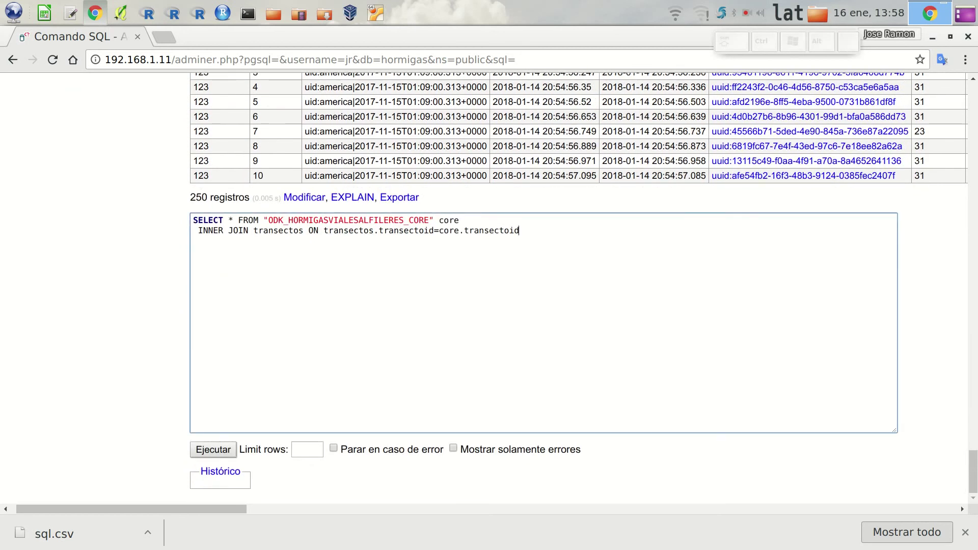